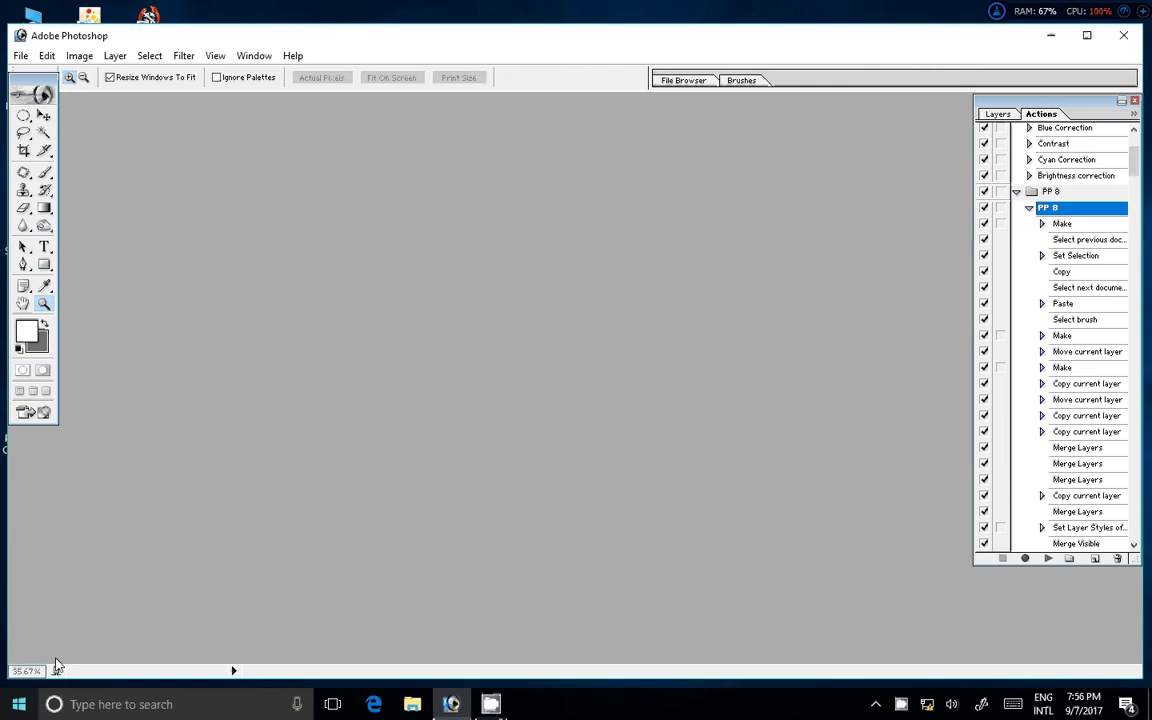
# - Browse the Pictures library, Downloads and SHAREit folders in the Open dialog looking for the photo
pyautogui.hotkey('ctrl', 'o')
pyautogui.click(397, 250)
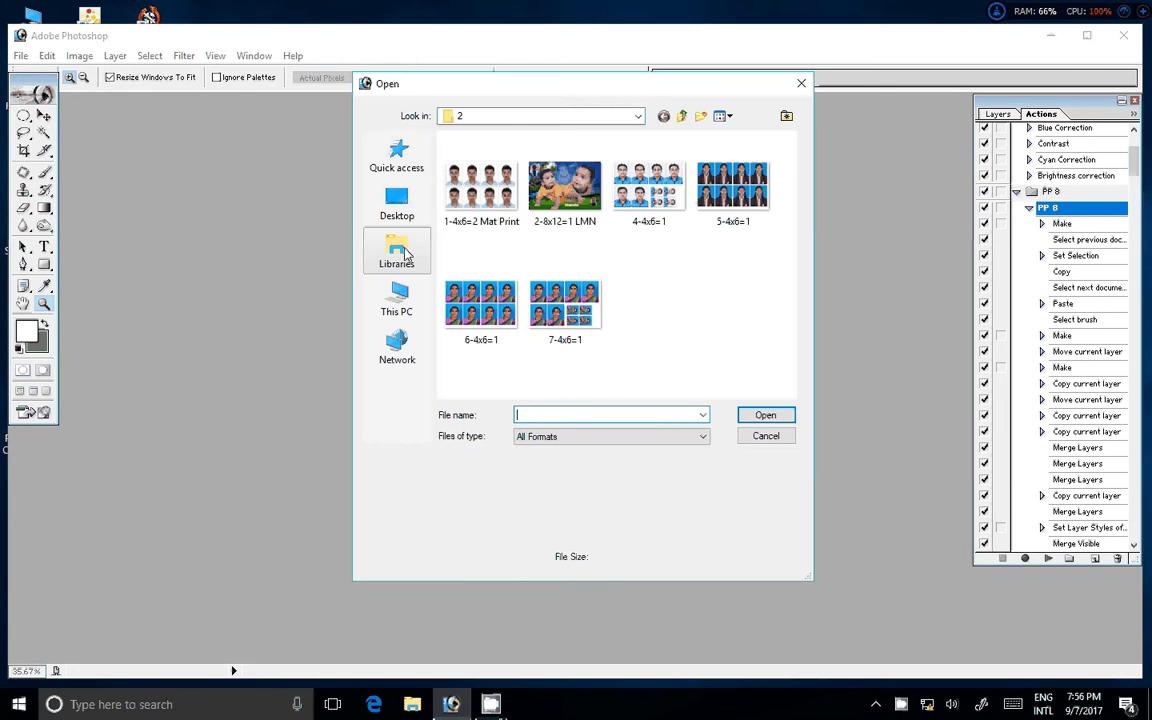
pyautogui.click(630, 190)
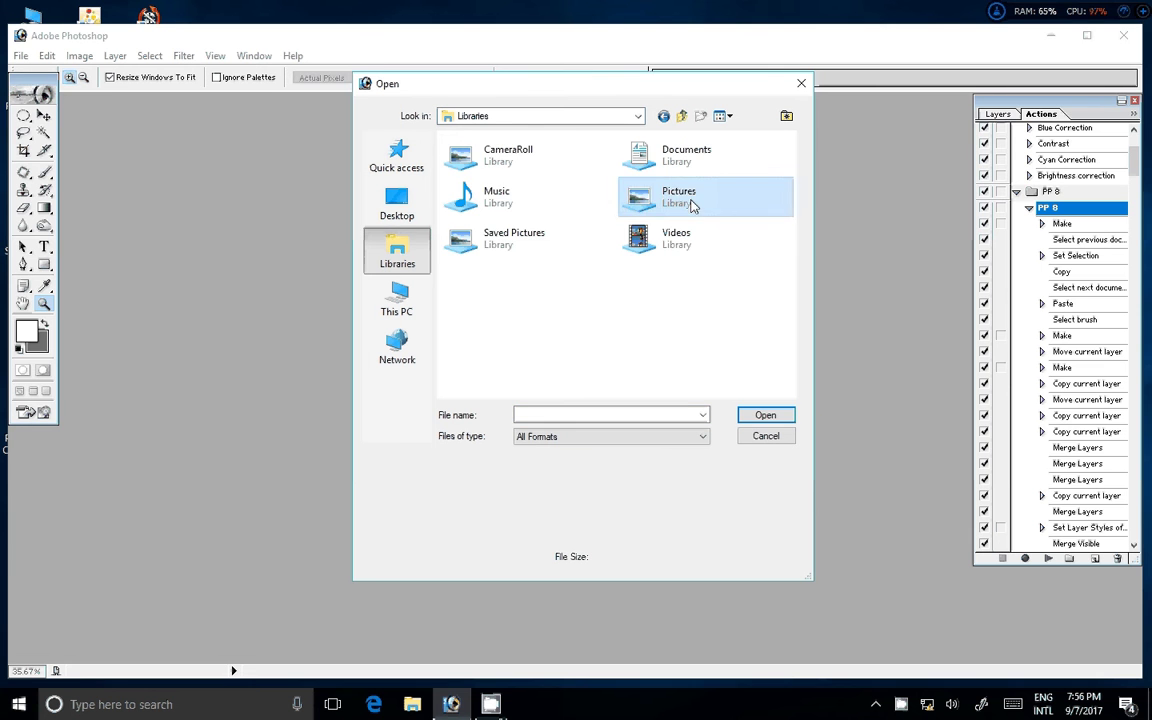
pyautogui.click(762, 415)
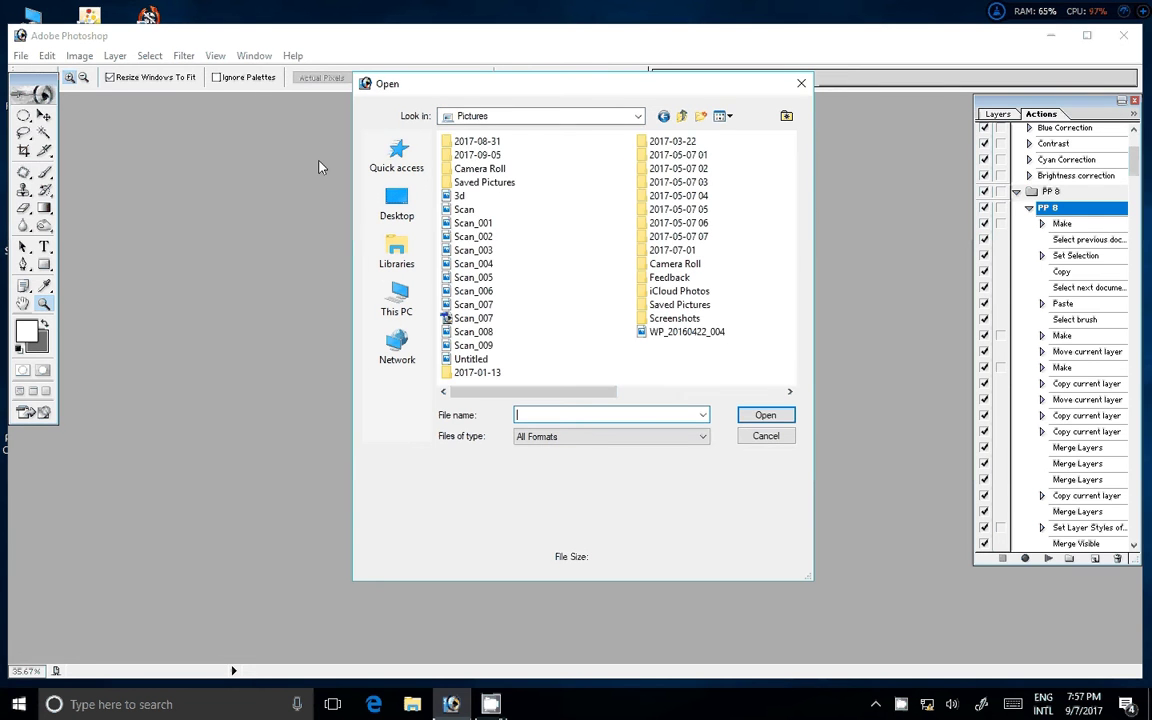
pyautogui.click(385, 257)
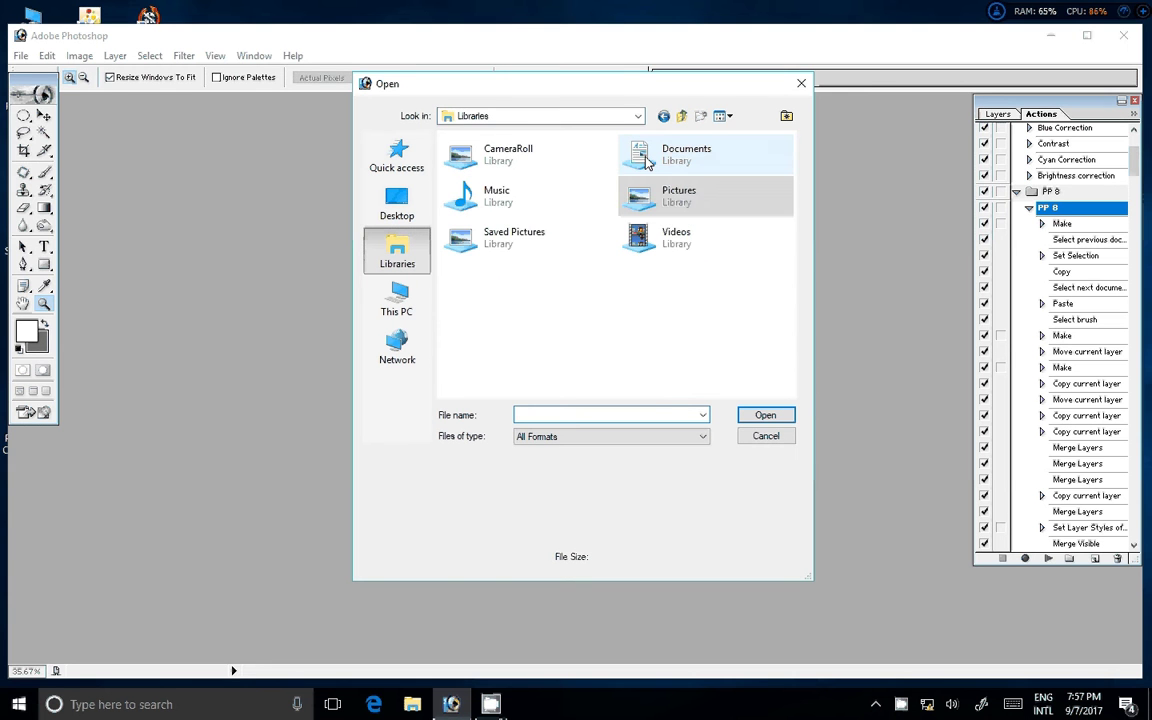
pyautogui.click(395, 305)
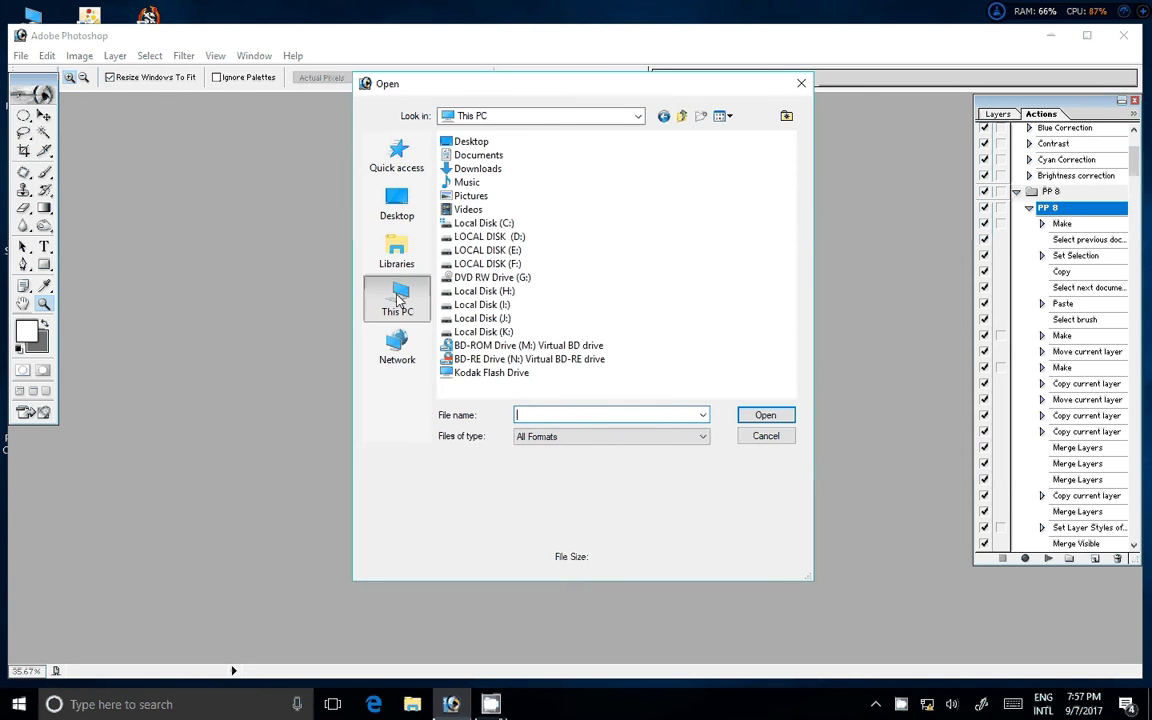
pyautogui.click(491, 170)
pyautogui.click(772, 413)
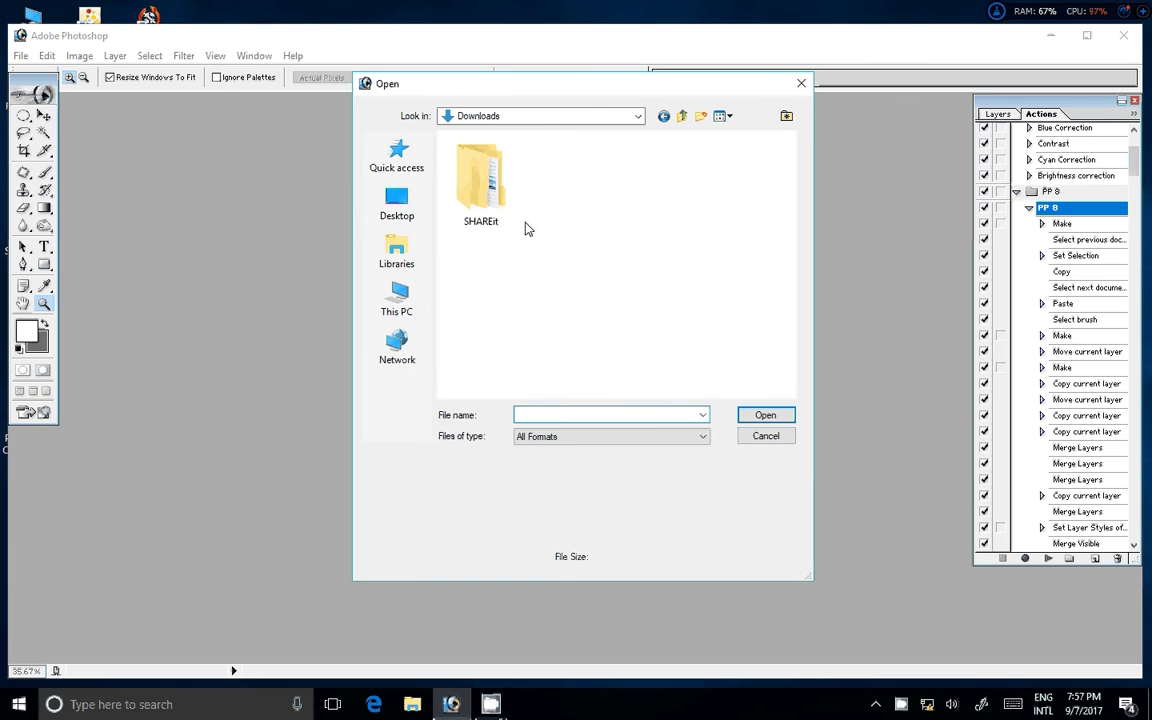
pyautogui.click(500, 232)
pyautogui.click(760, 414)
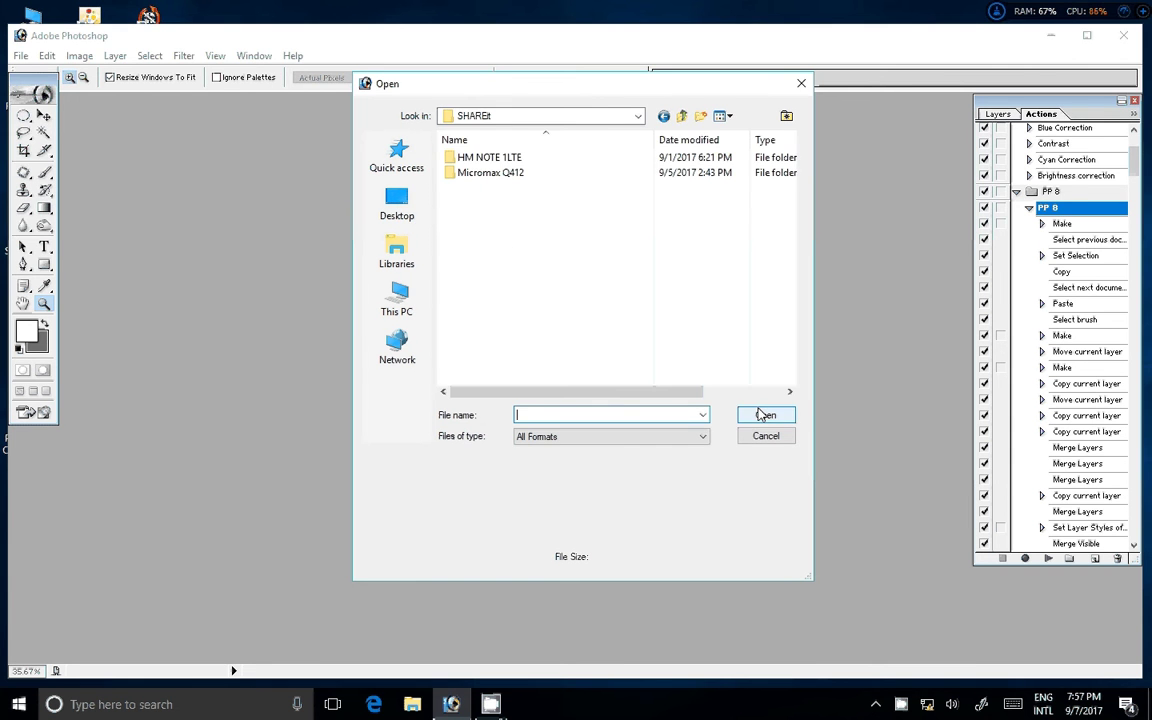
pyautogui.click(681, 116)
pyautogui.click(681, 116)
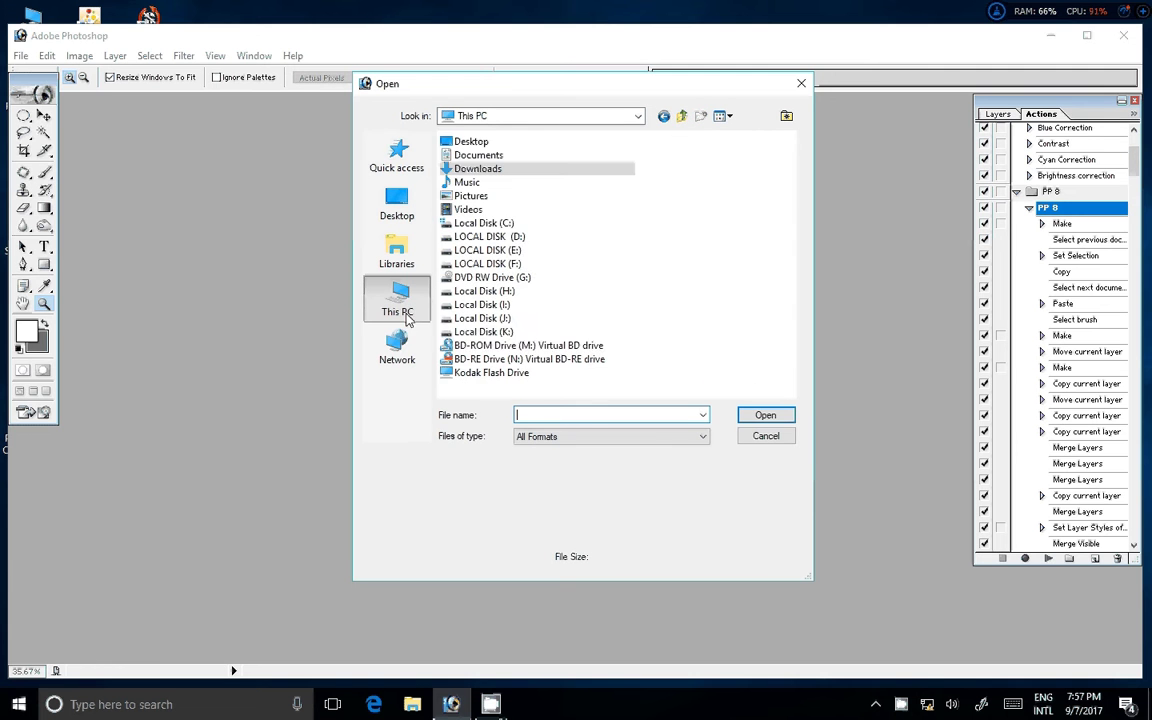
# - Open Scan_009 from the Pictures folder
pyautogui.click(470, 196)
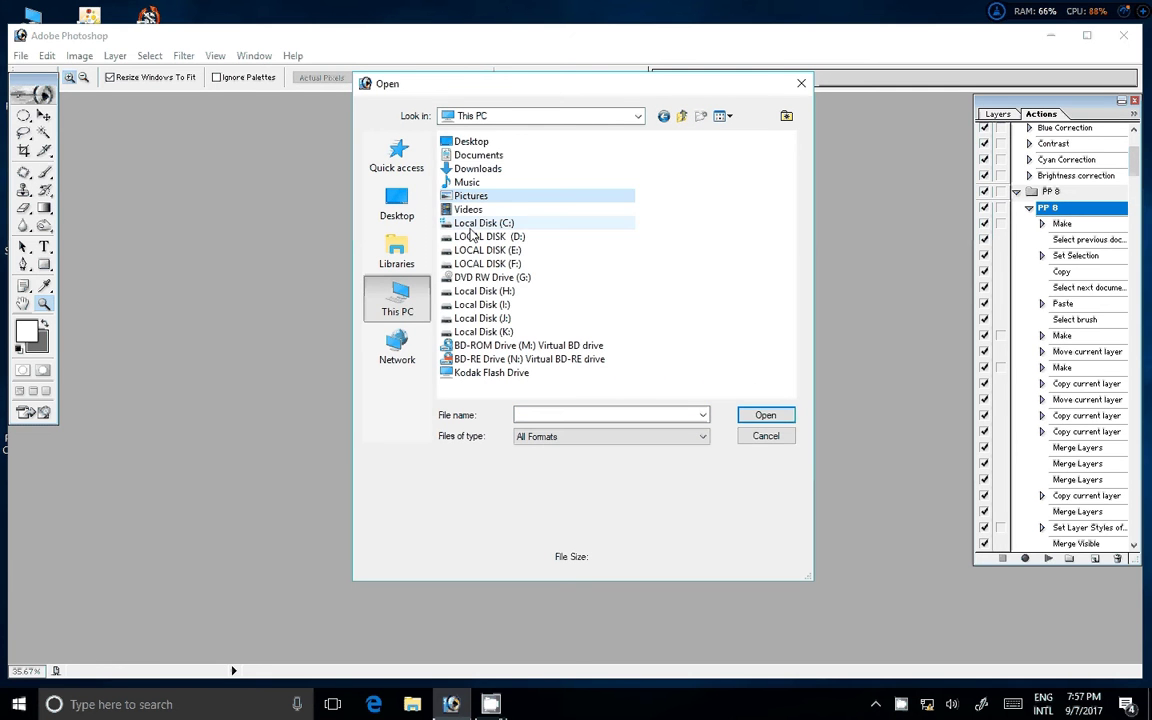
pyautogui.click(765, 418)
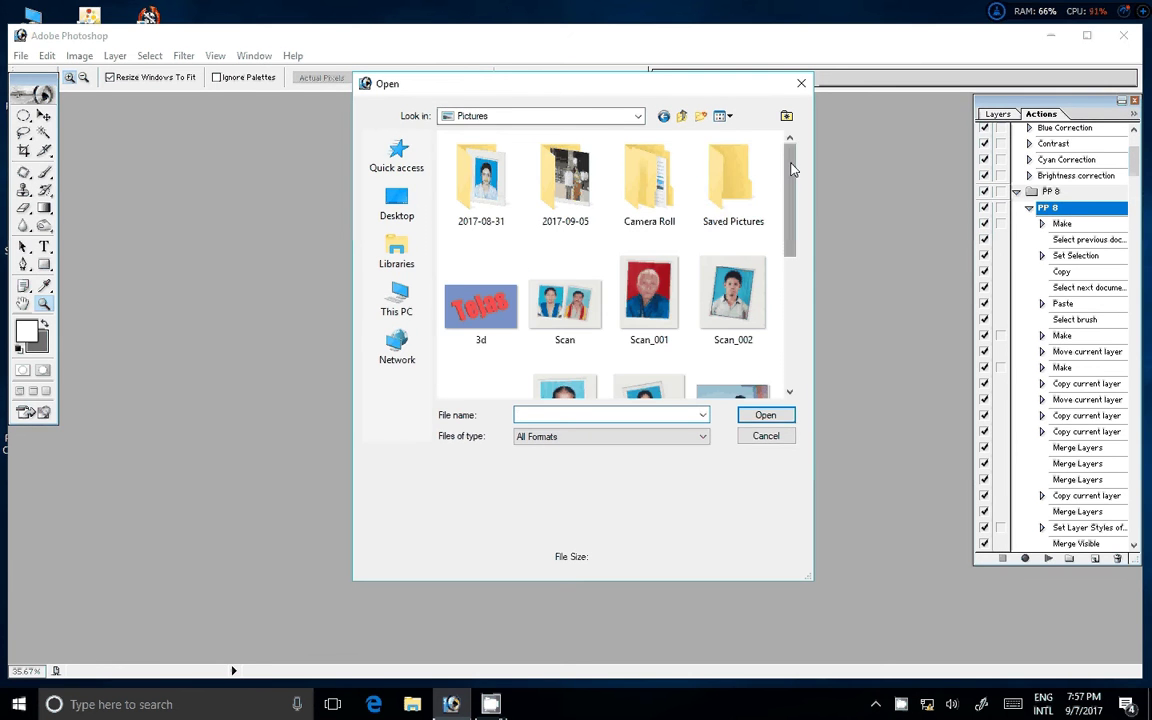
pyautogui.moveTo(792, 170); pyautogui.dragTo(792, 273)
pyautogui.click(733, 290)
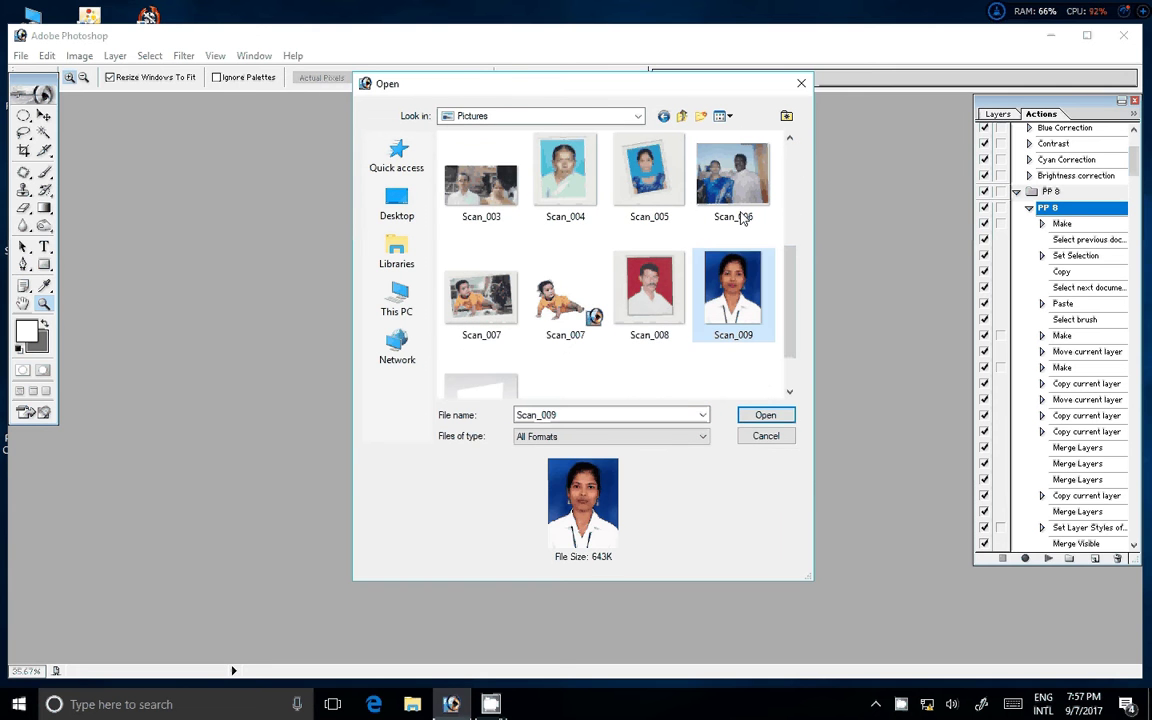
pyautogui.click(765, 415)
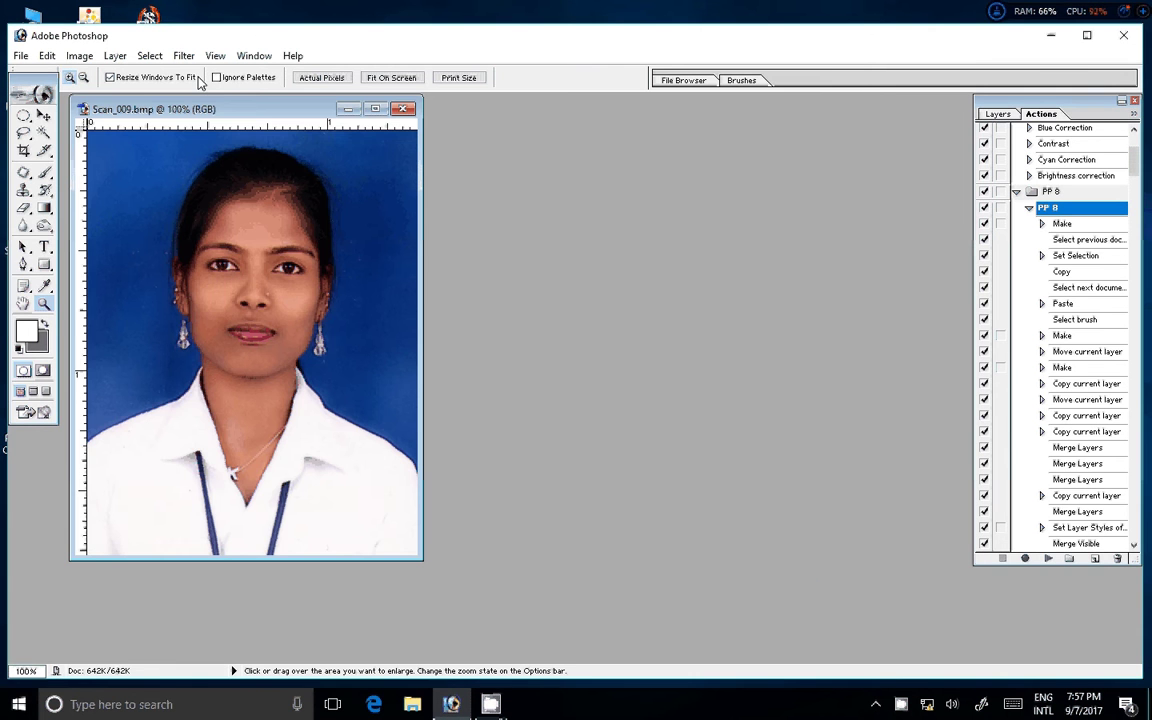
# - Select the Crop tool at 3.5 × 4.5 cm, 300 ppi, and fit the portrait in view
pyautogui.moveTo(212, 112); pyautogui.dragTo(318, 121)
pyautogui.press('c')
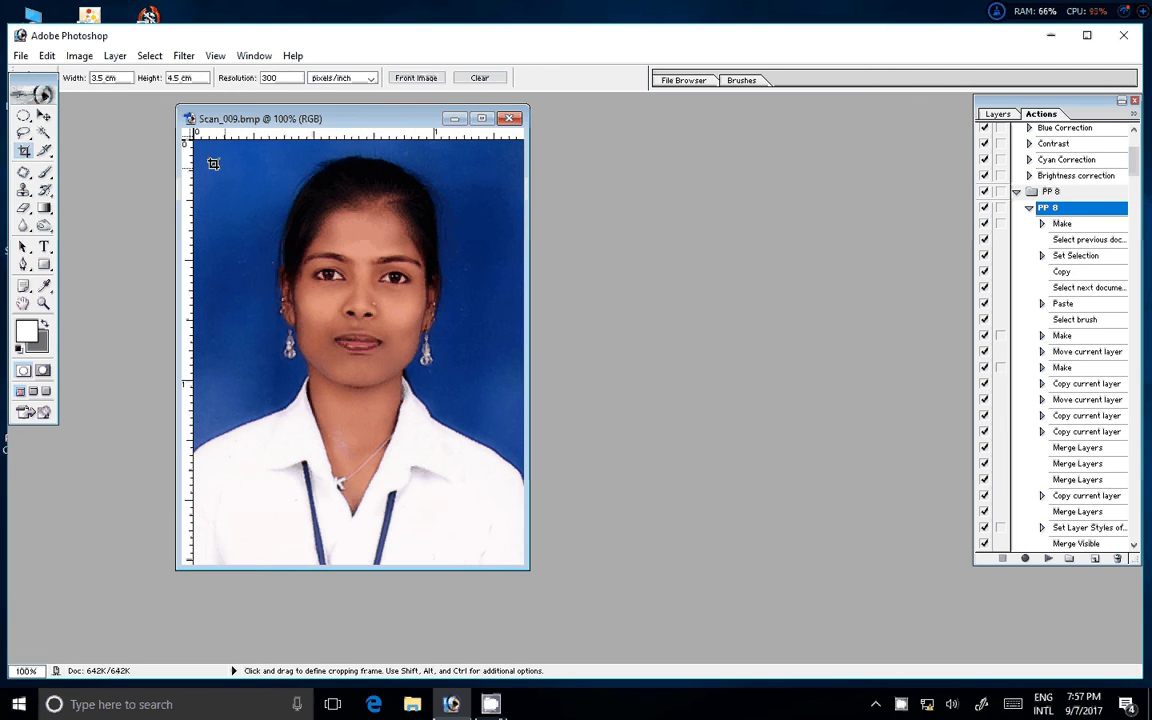
pyautogui.hotkey('ctrl', '0')
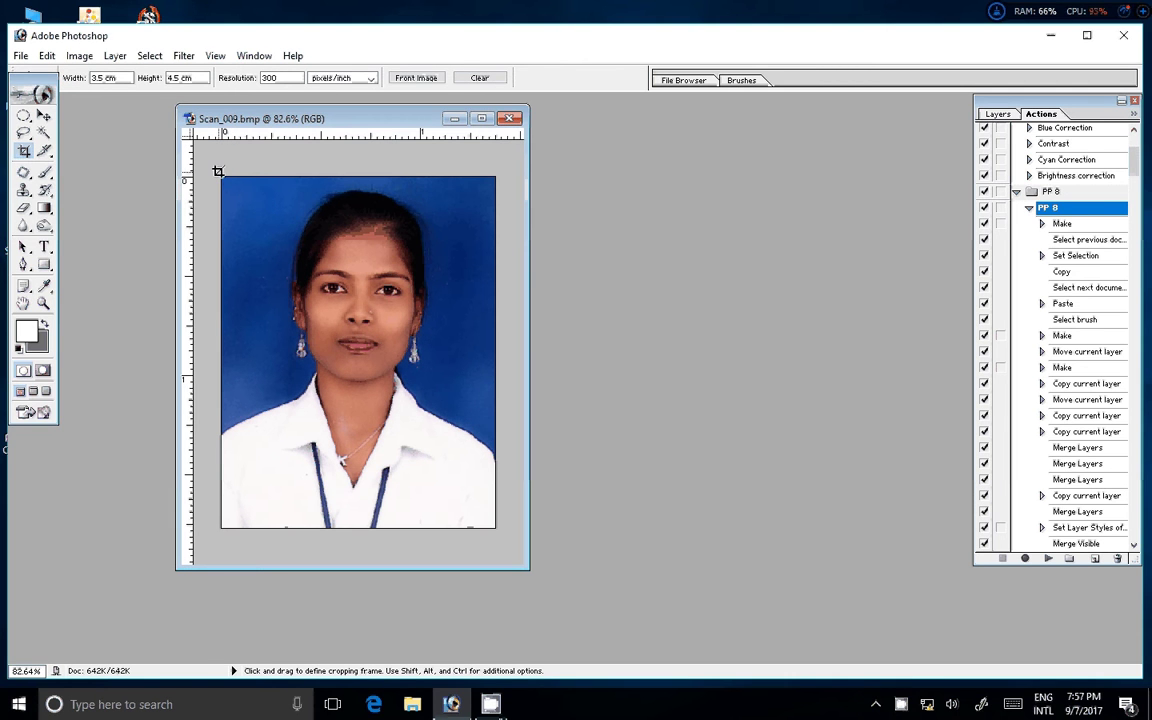
pyautogui.click(1134, 113)
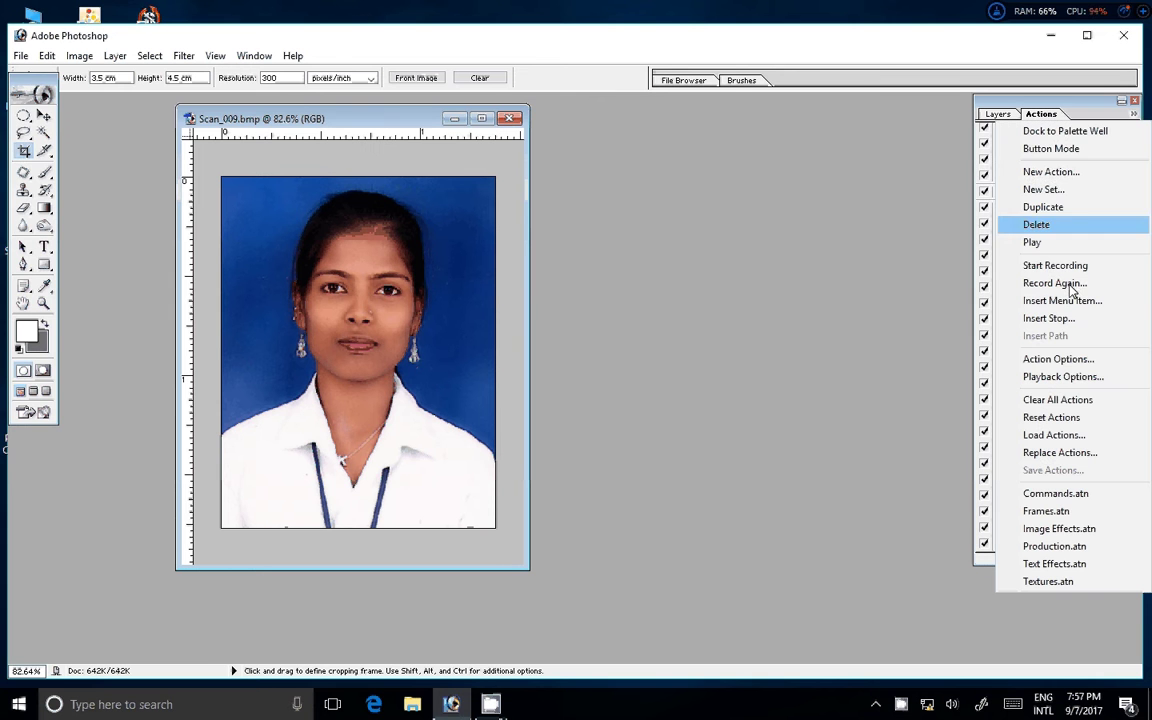
# - Create the action 'pp 6 ss 4 1' in the PP 8 set and start recording
pyautogui.click(1049, 178)
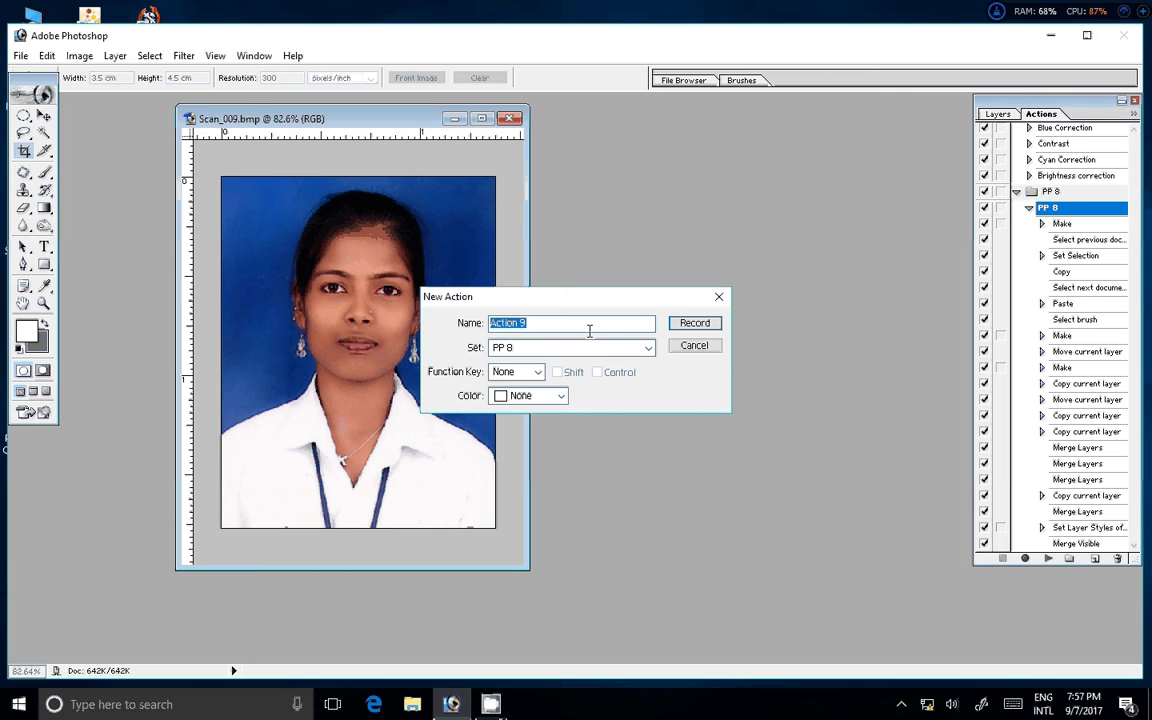
pyautogui.write('pp')
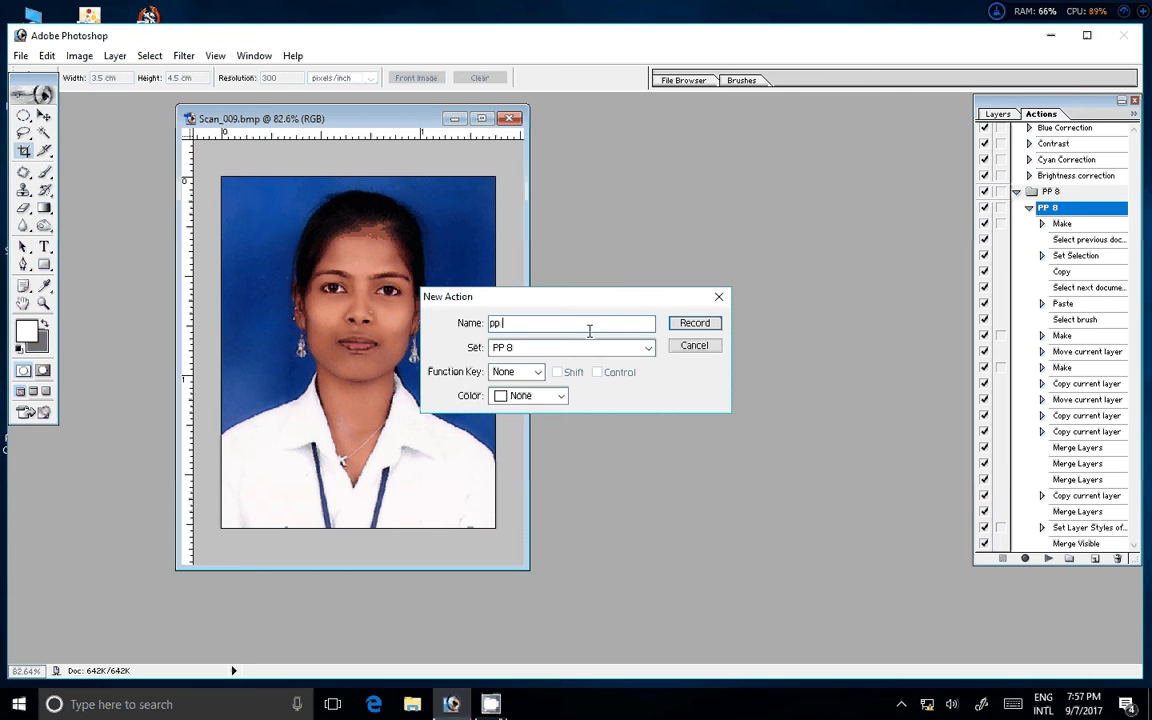
pyautogui.write(' 6')
pyautogui.write(' ss ')
pyautogui.write('4')
pyautogui.write('1')
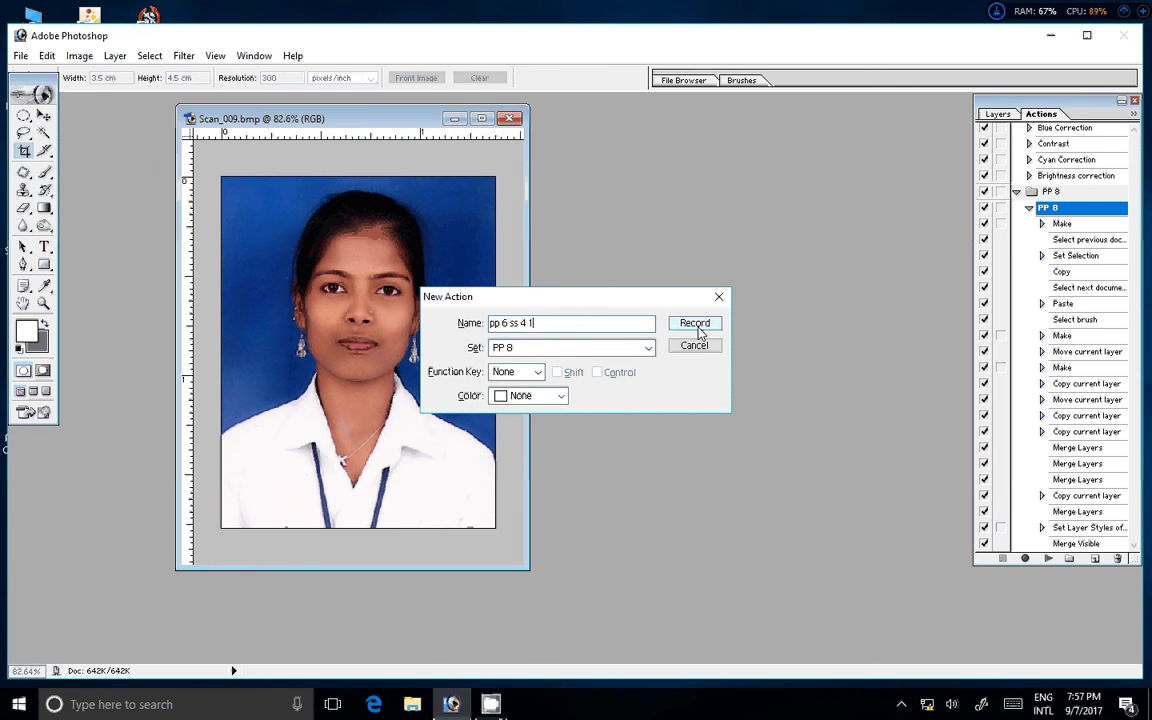
pyautogui.click(695, 323)
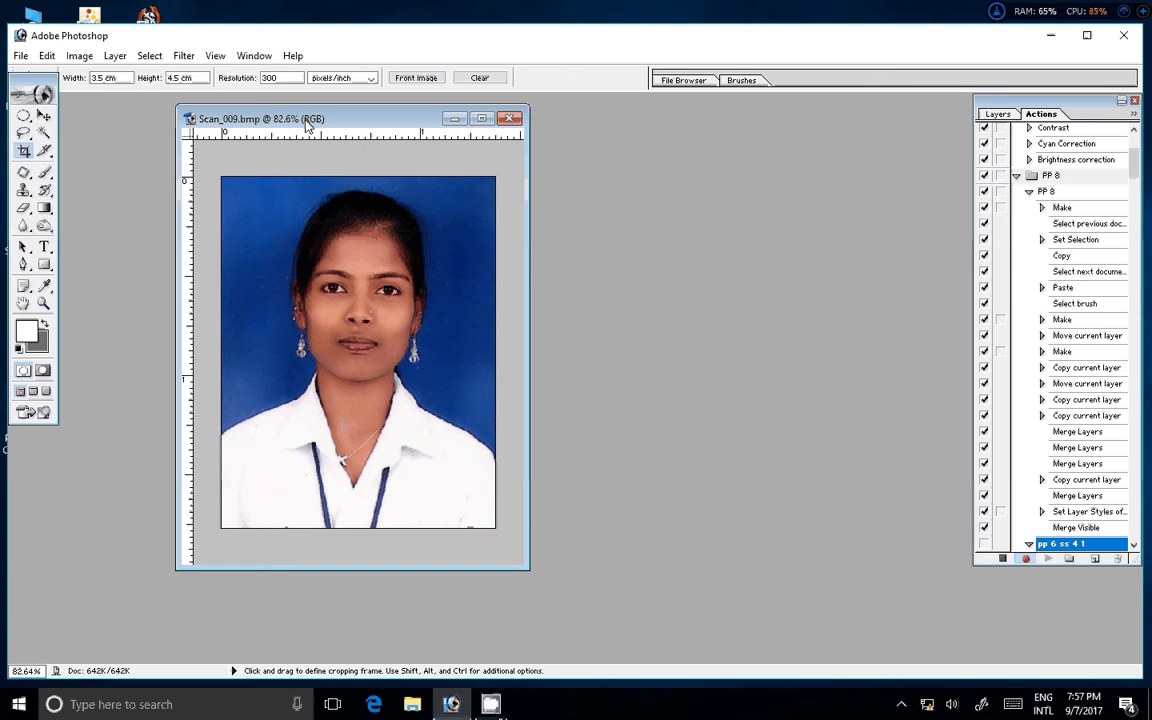
# - Crop the whole portrait to 3.5 × 4.5 cm as the action's first recorded step
pyautogui.moveTo(307, 122); pyautogui.dragTo(252, 120)
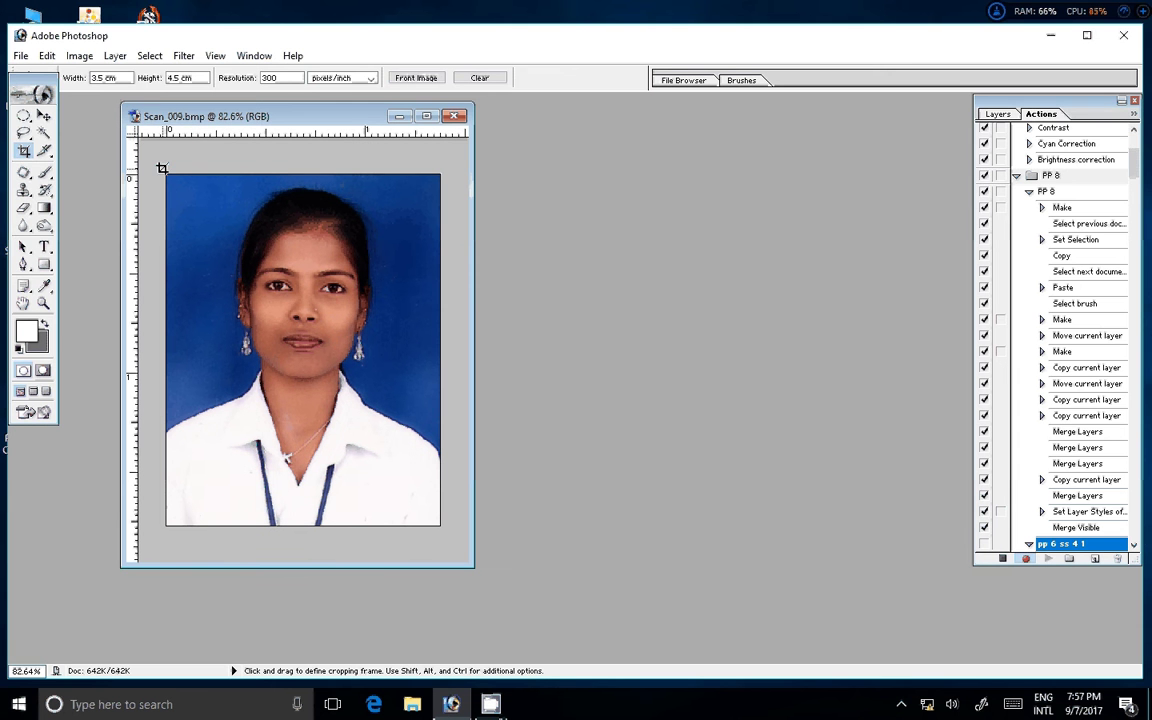
pyautogui.moveTo(162, 168); pyautogui.dragTo(440, 525)
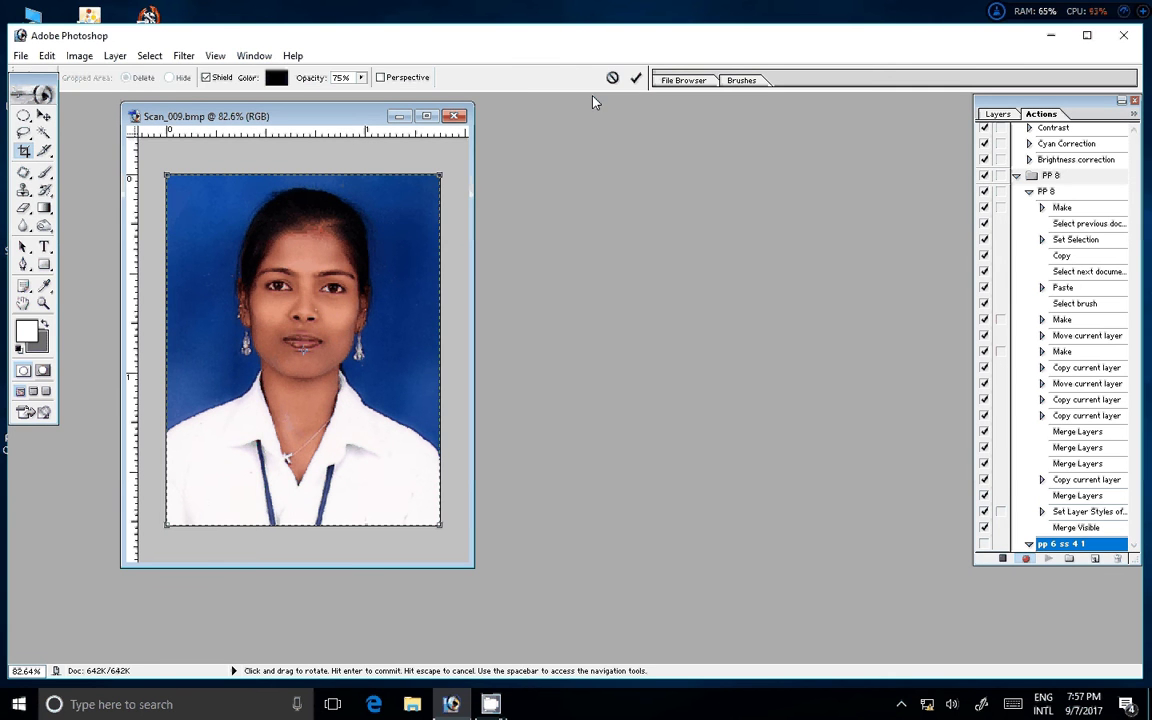
pyautogui.click(632, 77)
pyautogui.moveTo(333, 120); pyautogui.dragTo(295, 115)
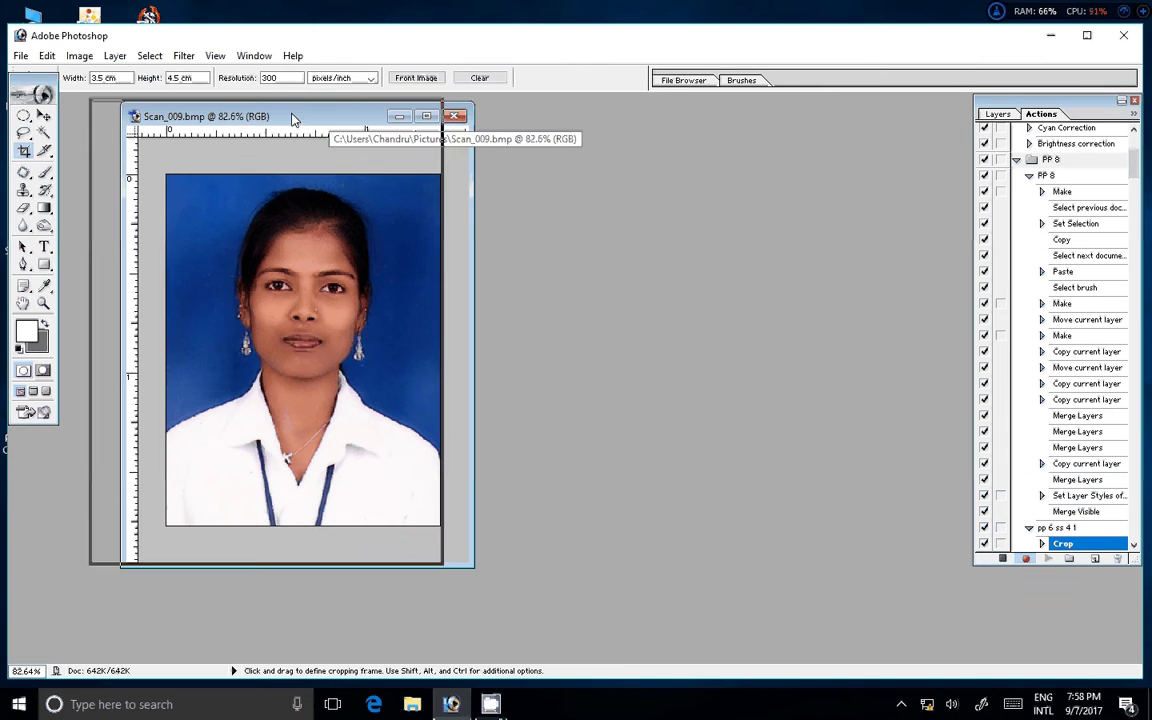
pyautogui.click(20, 55)
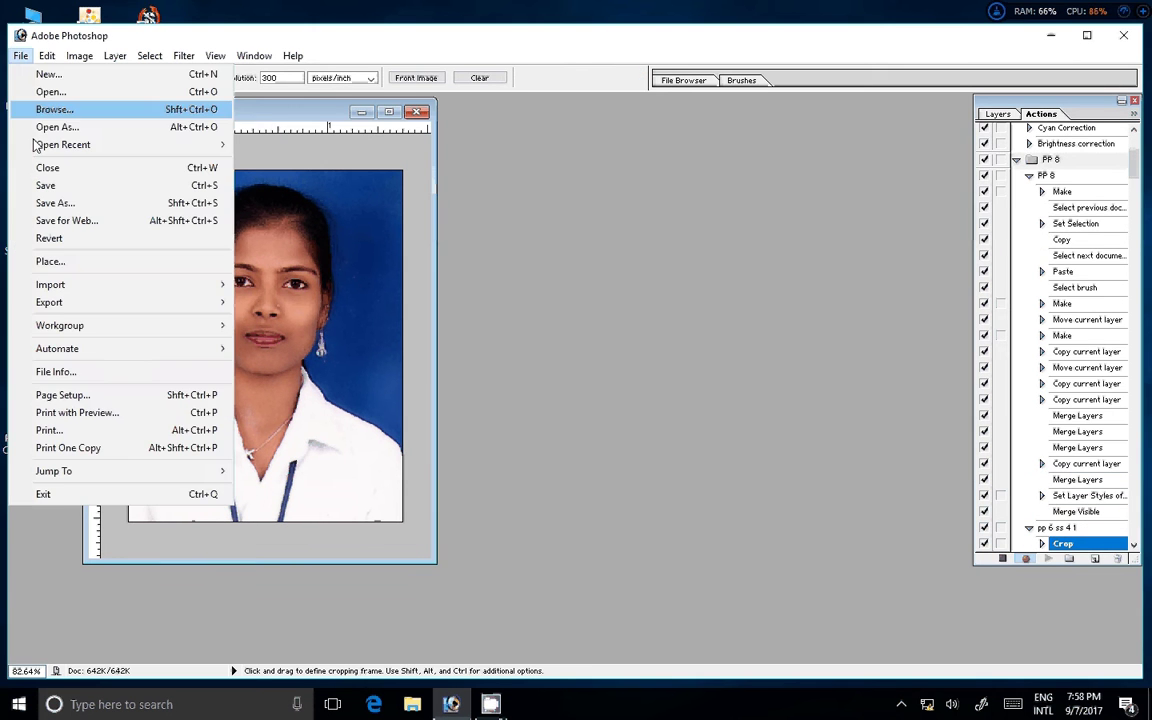
# - Create a new white document from the 4 x 6 preset
pyautogui.click(48, 74)
pyautogui.click(820, 375)
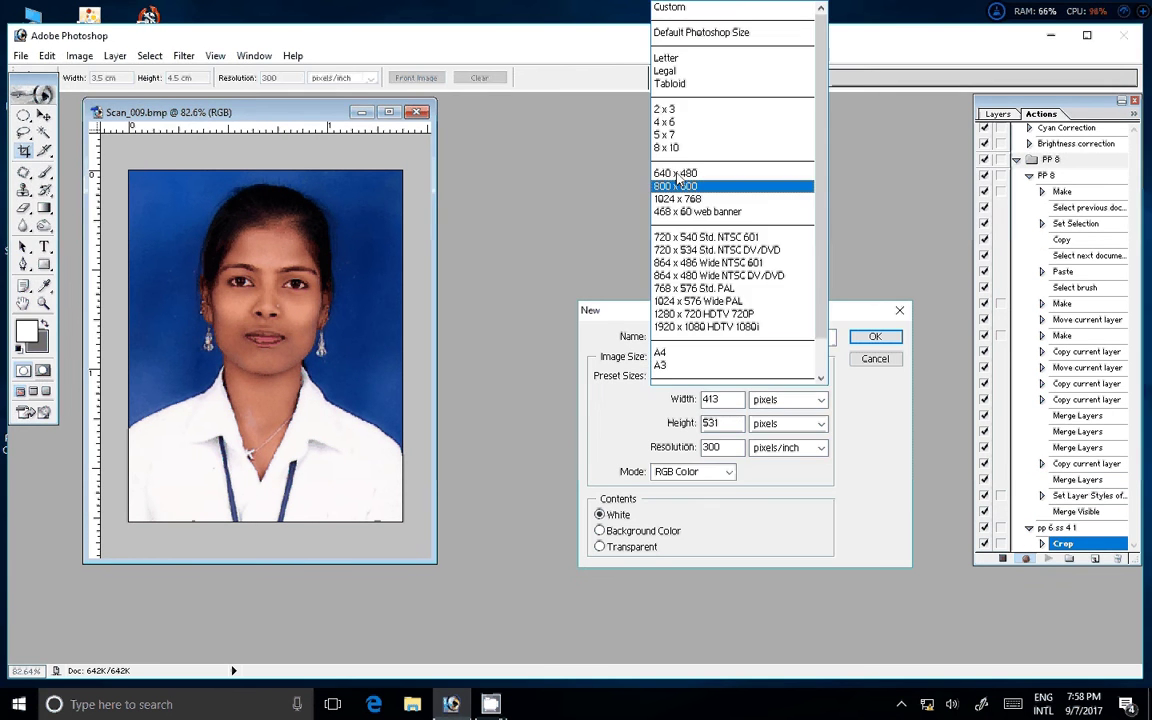
pyautogui.click(770, 124)
pyautogui.click(872, 338)
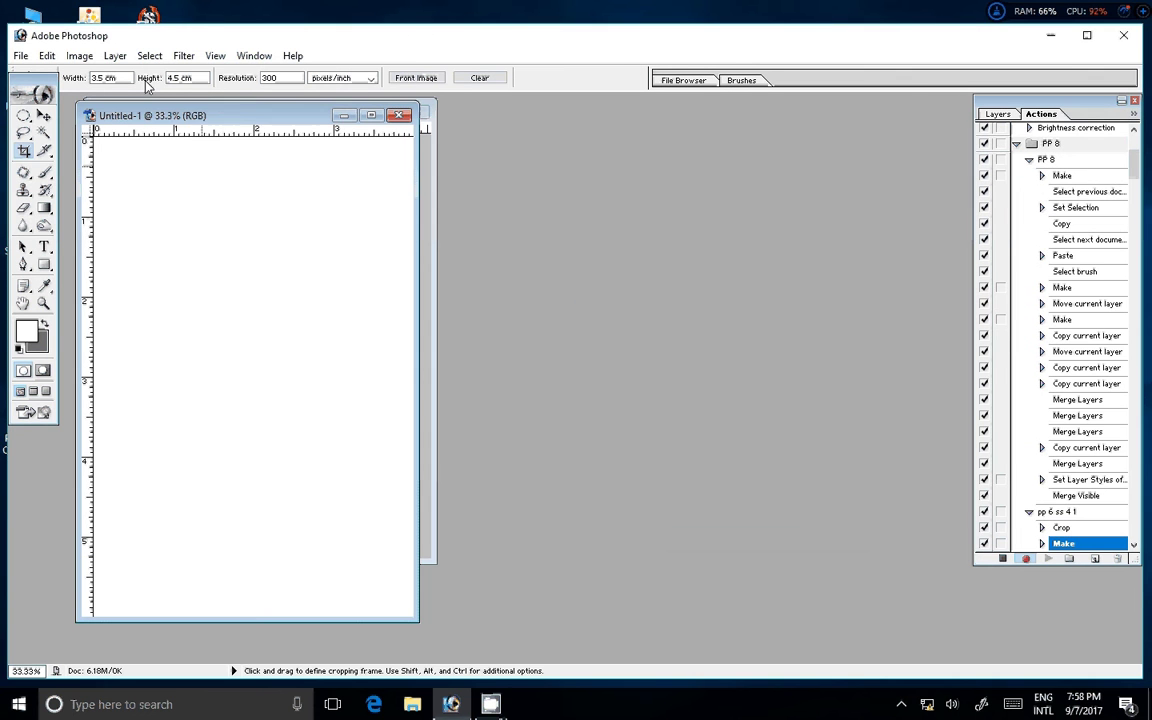
pyautogui.moveTo(194, 117); pyautogui.dragTo(566, 128)
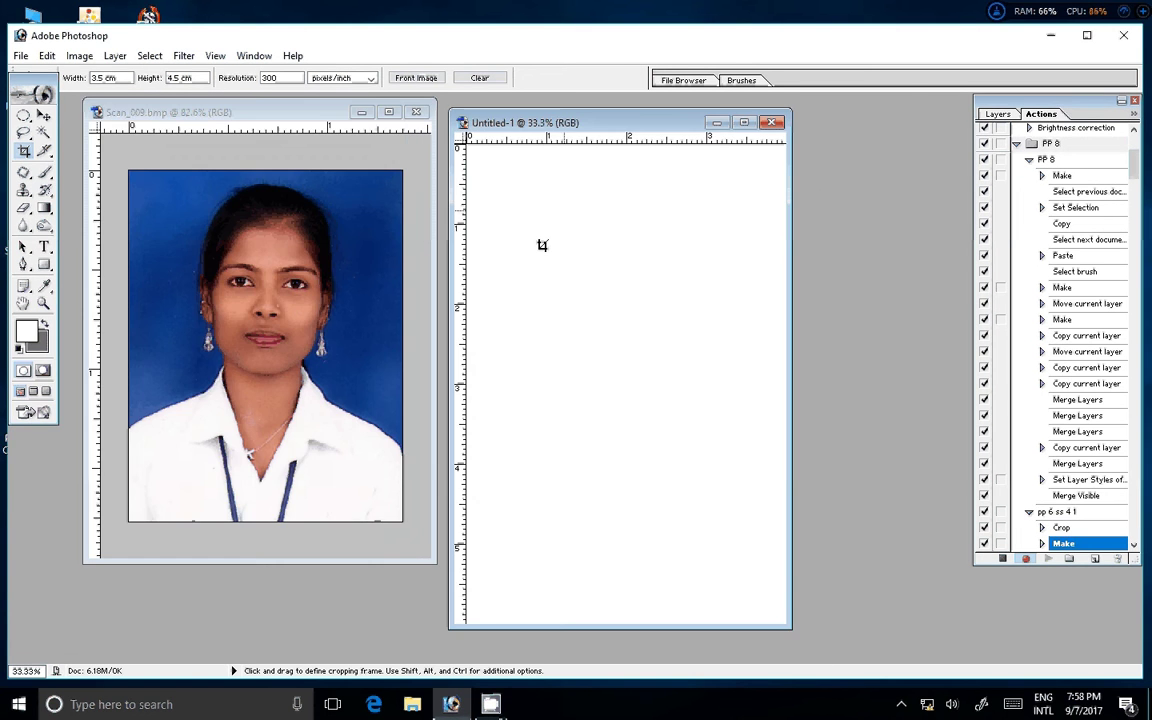
# - Move the cropped portrait into Untitled-1 near its top-left corner
pyautogui.click(44, 117)
pyautogui.click(241, 222)
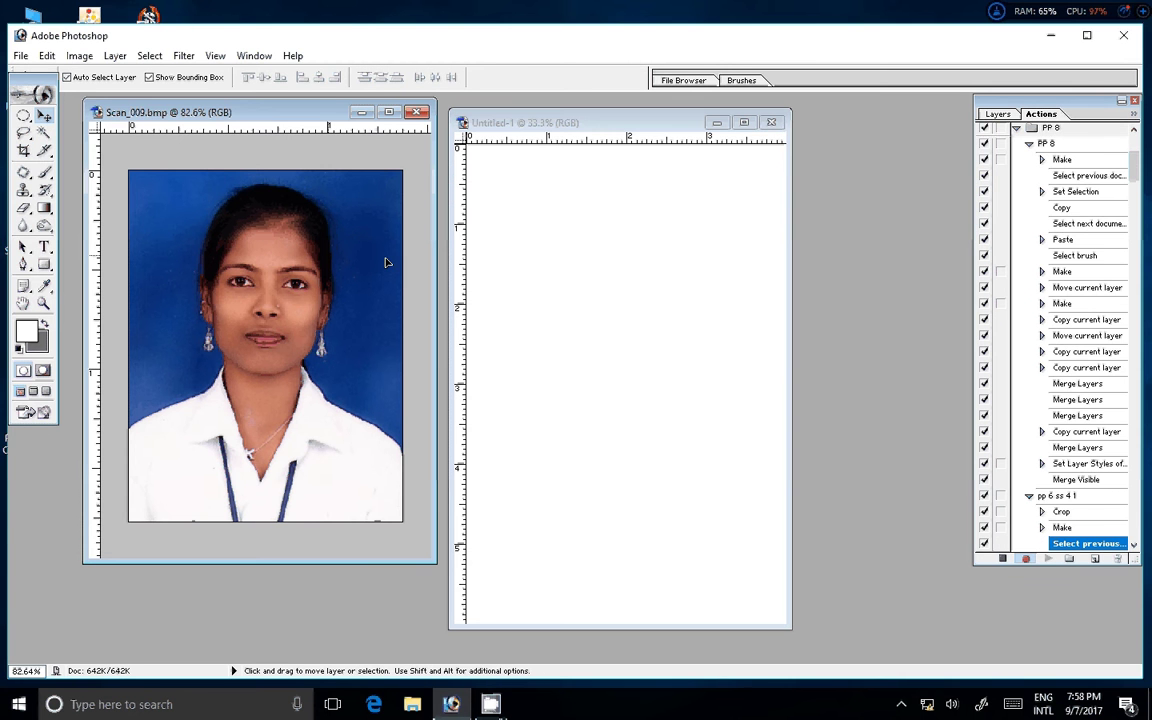
pyautogui.moveTo(387, 262)
pyautogui.mouseDown()
pyautogui.moveTo(516, 220)
pyautogui.moveTo(518, 203)
pyautogui.mouseUp()
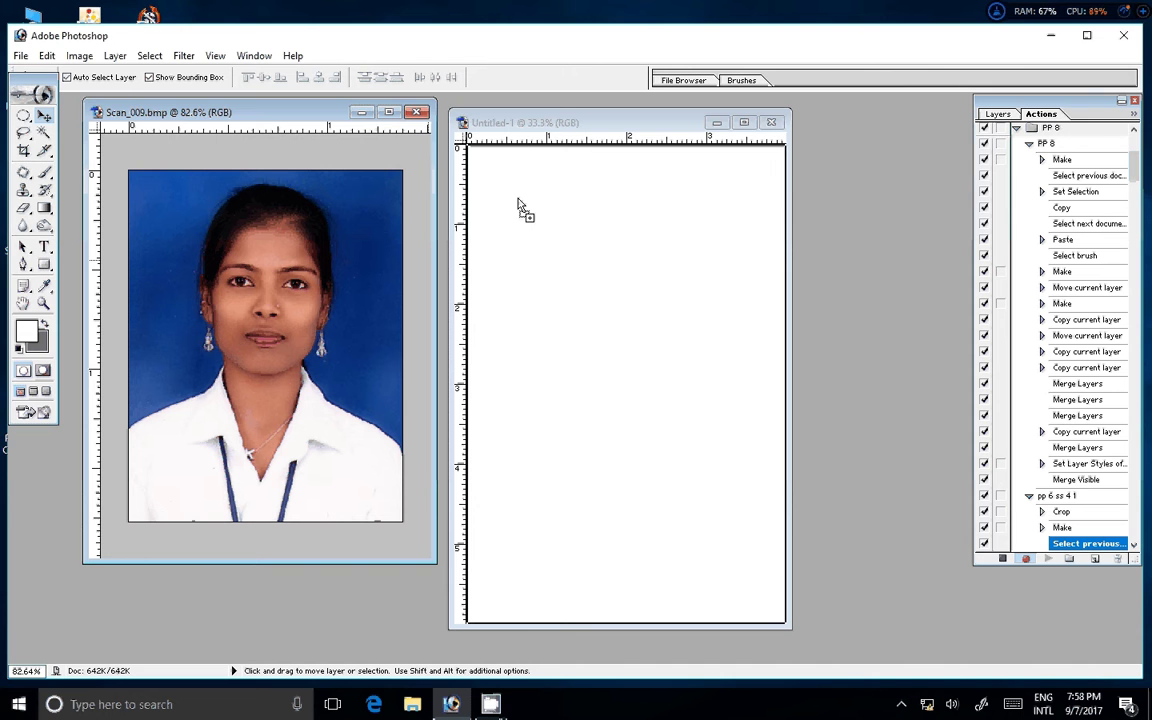
pyautogui.moveTo(518, 201); pyautogui.dragTo(520, 198)
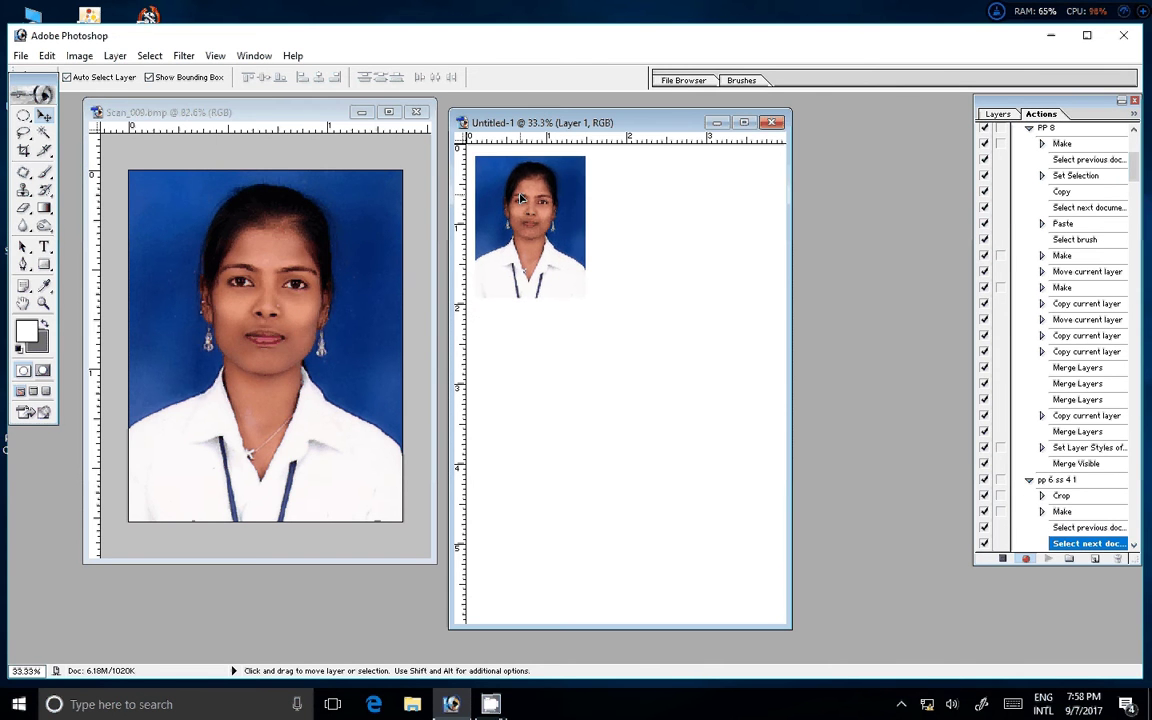
pyautogui.moveTo(609, 146); pyautogui.dragTo(609, 156)
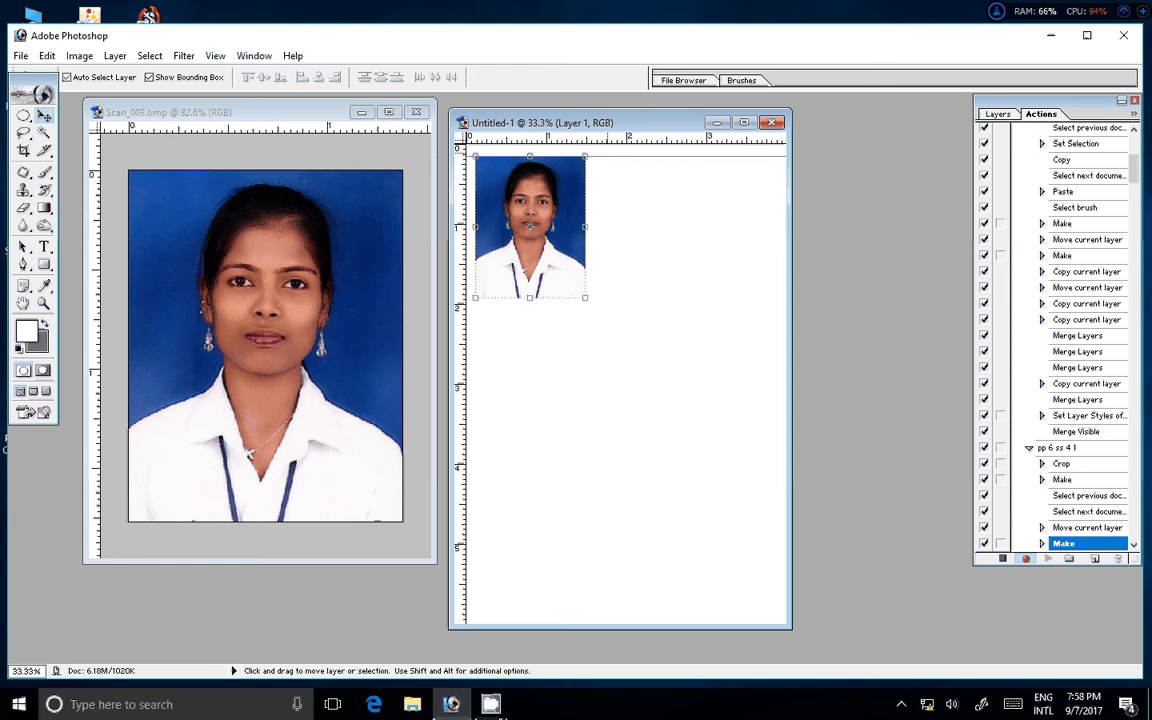
# - Hide the Background, Alt-copy the photo beside the first, and merge them down
pyautogui.moveTo(461, 337); pyautogui.dragTo(475, 337)
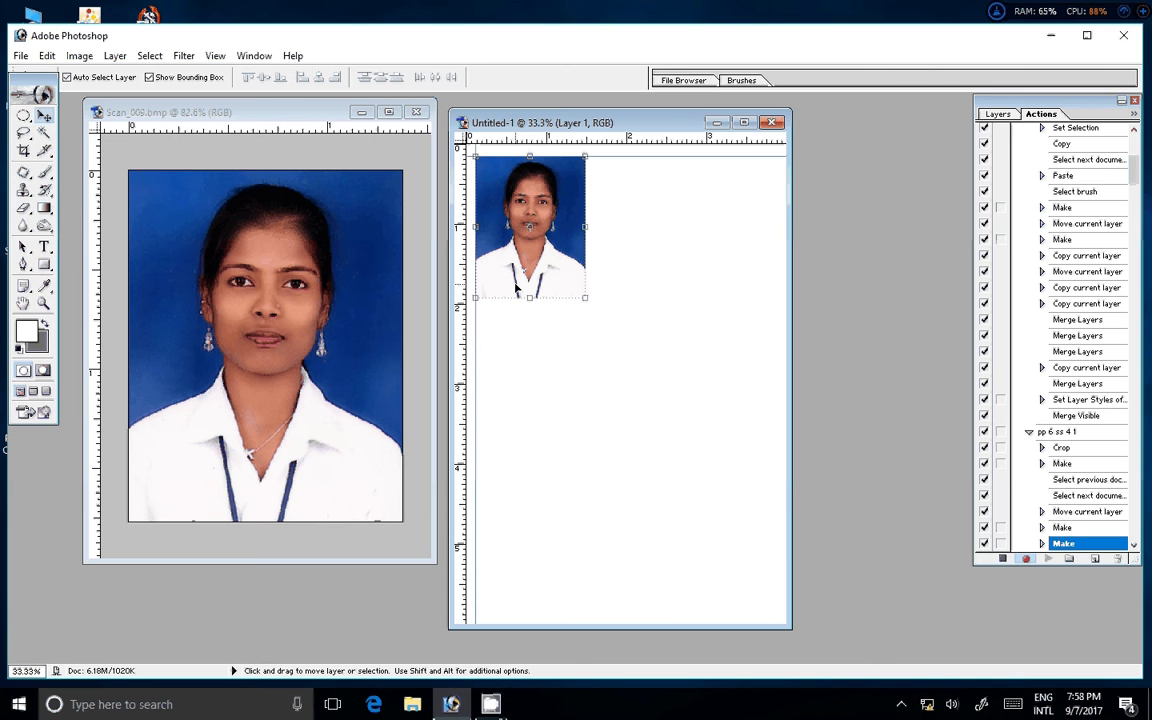
pyautogui.click(997, 113)
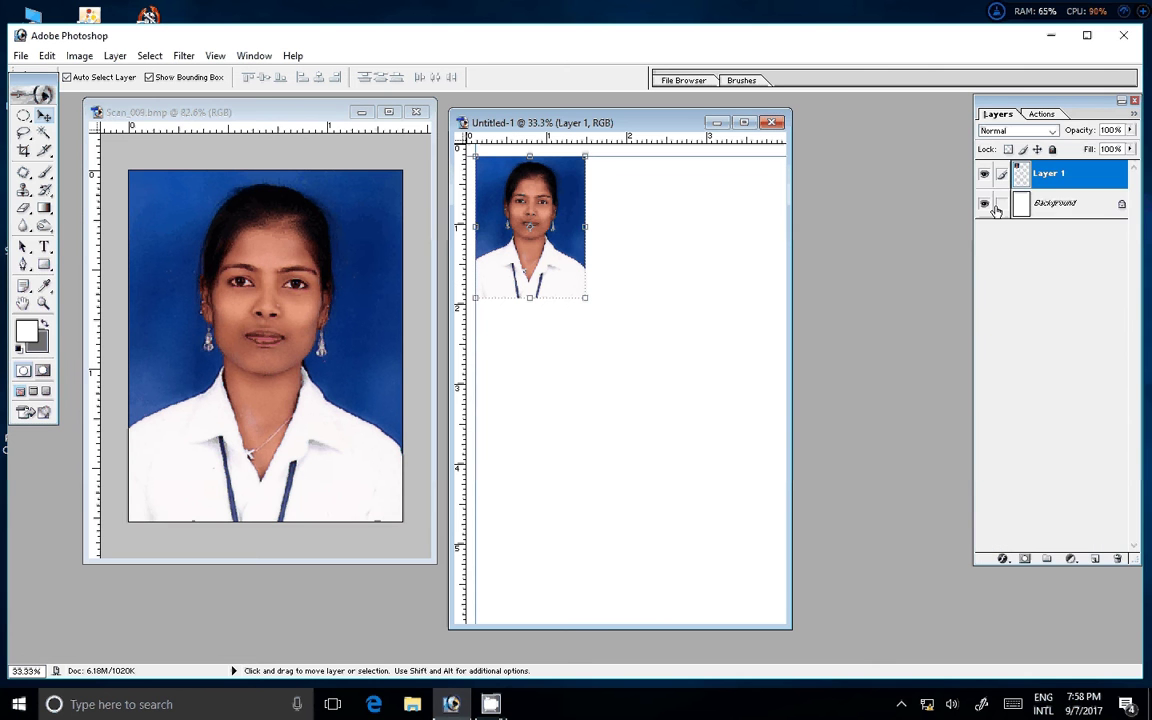
pyautogui.click(984, 203)
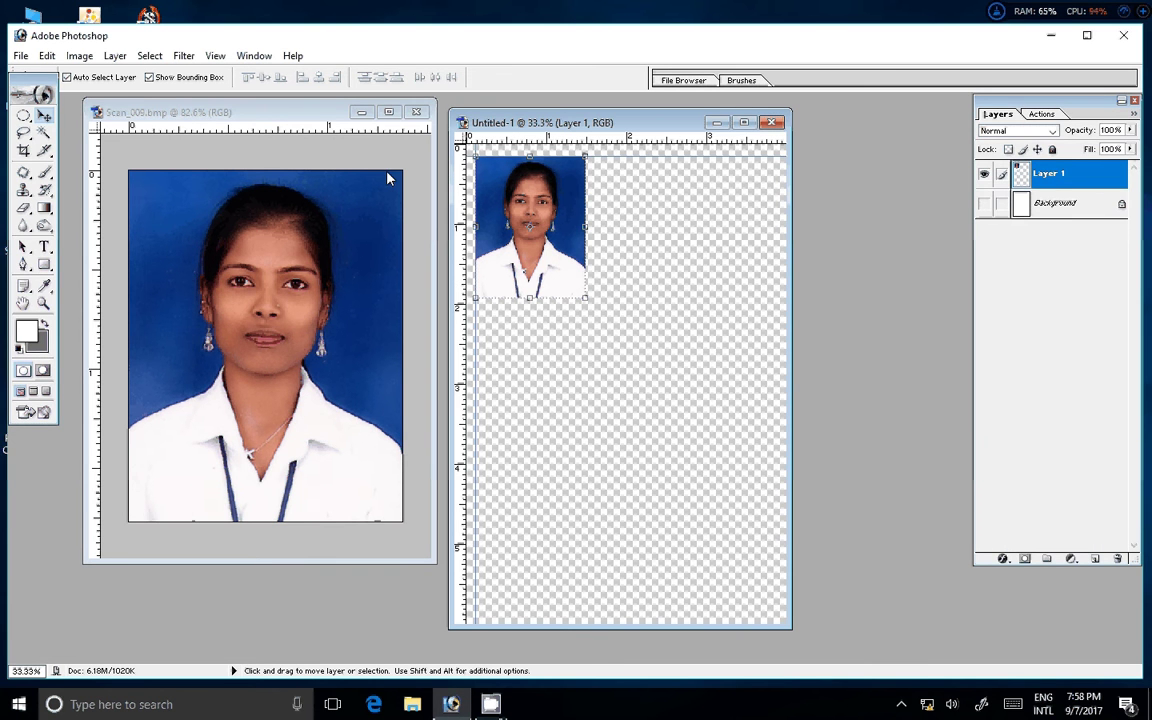
pyautogui.moveTo(527, 192); pyautogui.dragTo(645, 189)
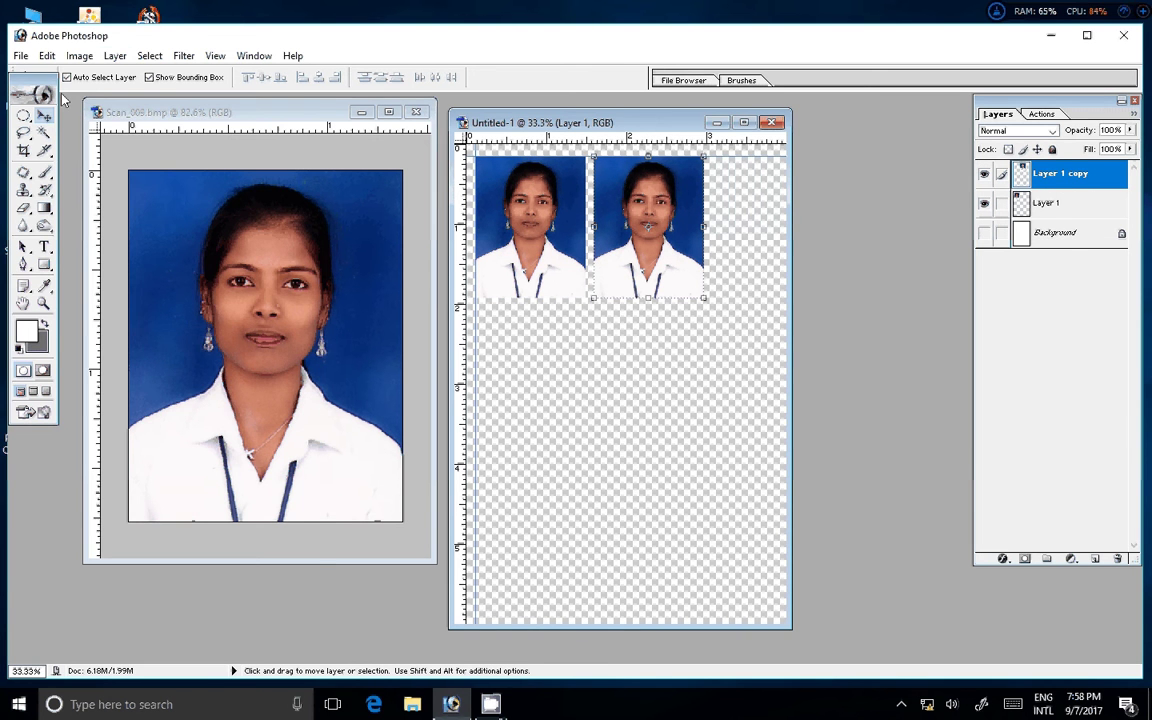
pyautogui.click(115, 55)
pyautogui.click(153, 511)
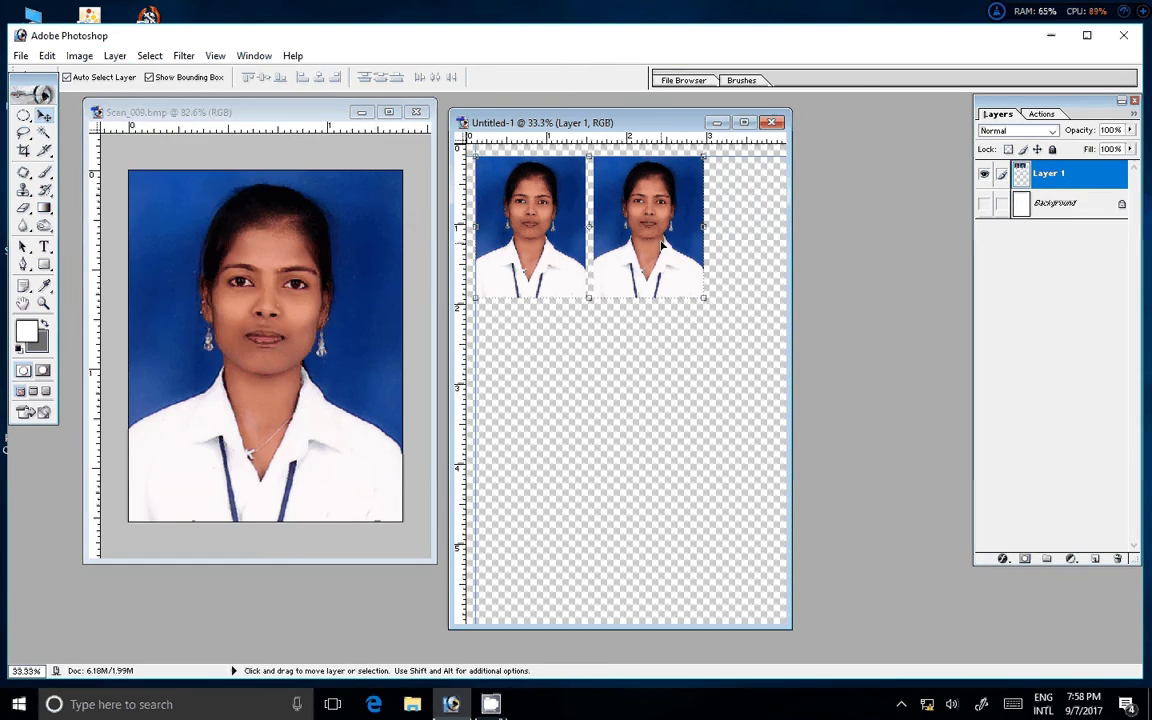
# - Copy the pair of photos down into a second and third row
pyautogui.moveTo(662, 243); pyautogui.dragTo(662, 390)
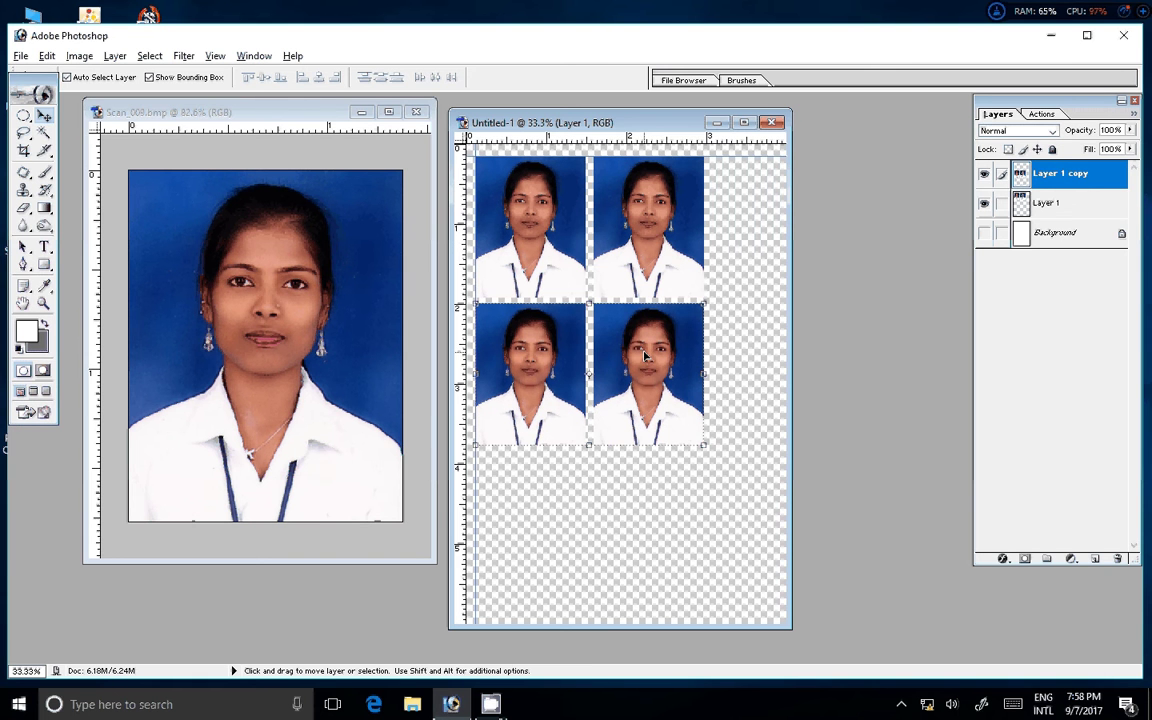
pyautogui.hotkey('ctrl', 'd')
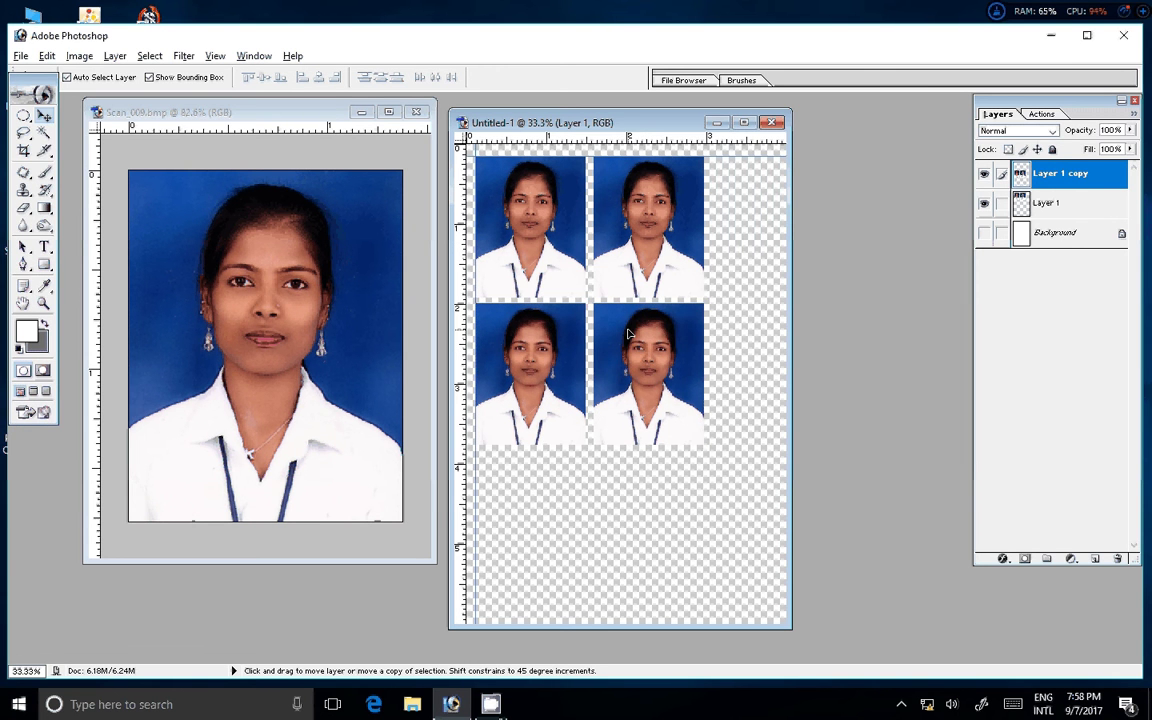
pyautogui.moveTo(629, 333); pyautogui.dragTo(629, 488)
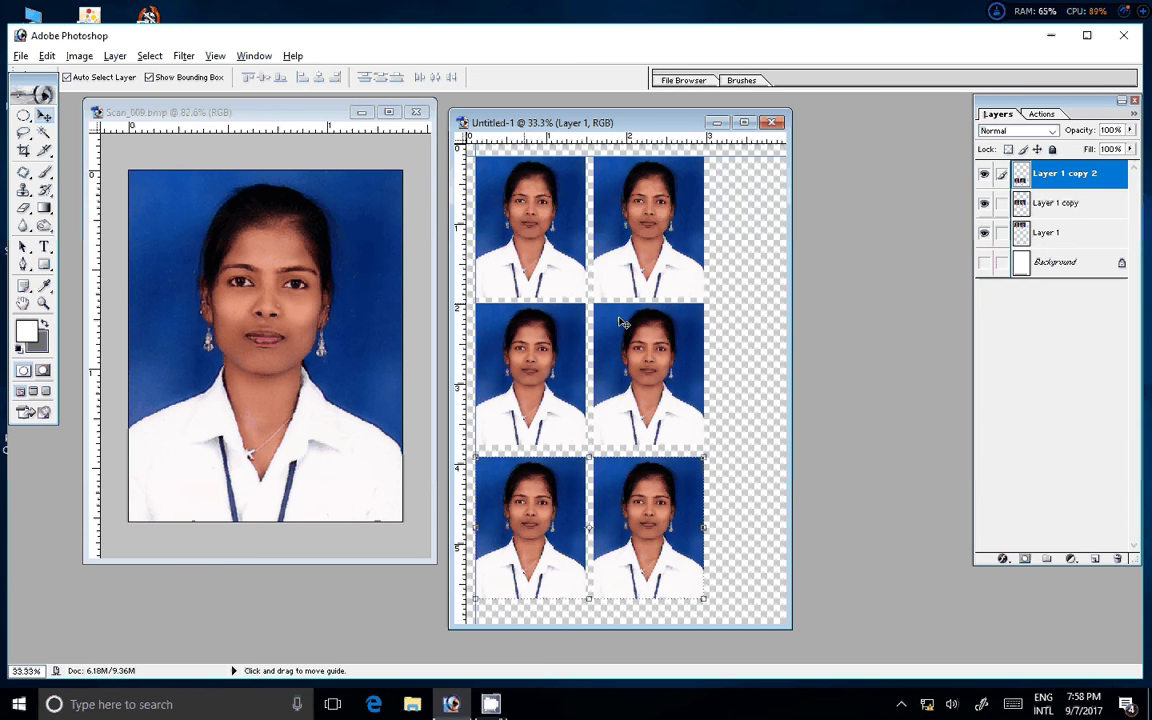
# - Bring the scan into the sheet, scaled down to fit the top-right slot
pyautogui.click(279, 252)
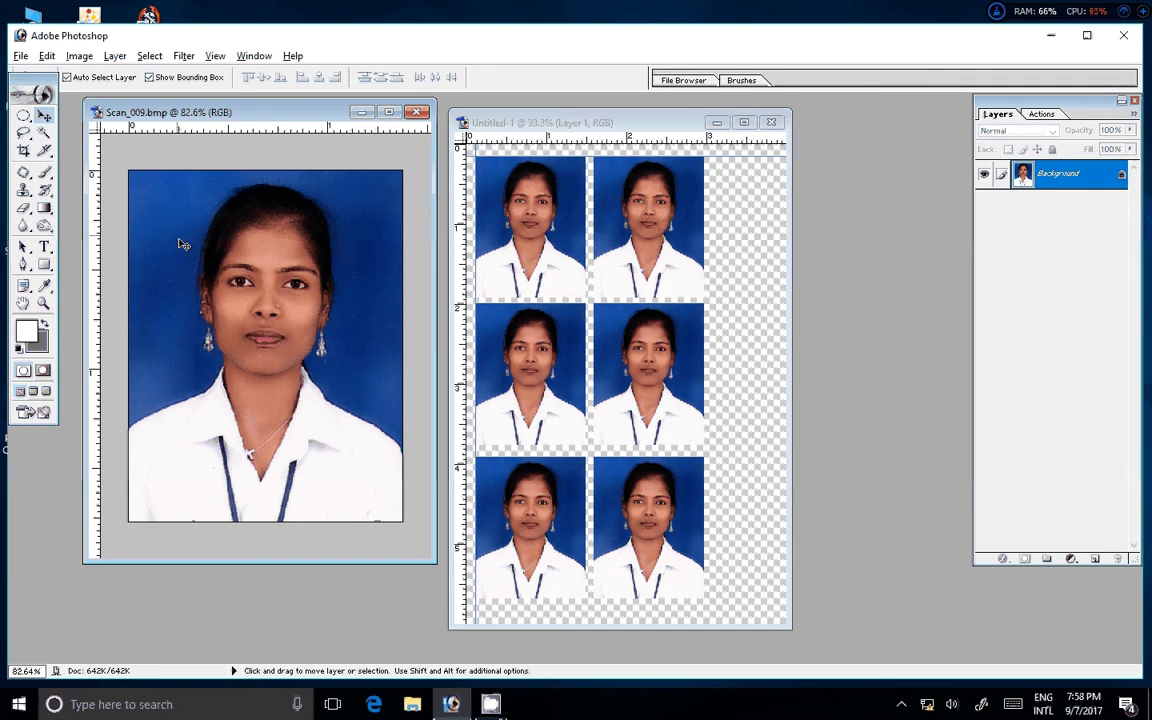
pyautogui.moveTo(183, 244)
pyautogui.mouseDown()
pyautogui.moveTo(719, 256)
pyautogui.moveTo(707, 233)
pyautogui.moveTo(679, 235)
pyautogui.moveTo(692, 247)
pyautogui.mouseUp()
pyautogui.hotkey('ctrl', 't')
pyautogui.write('68.6')
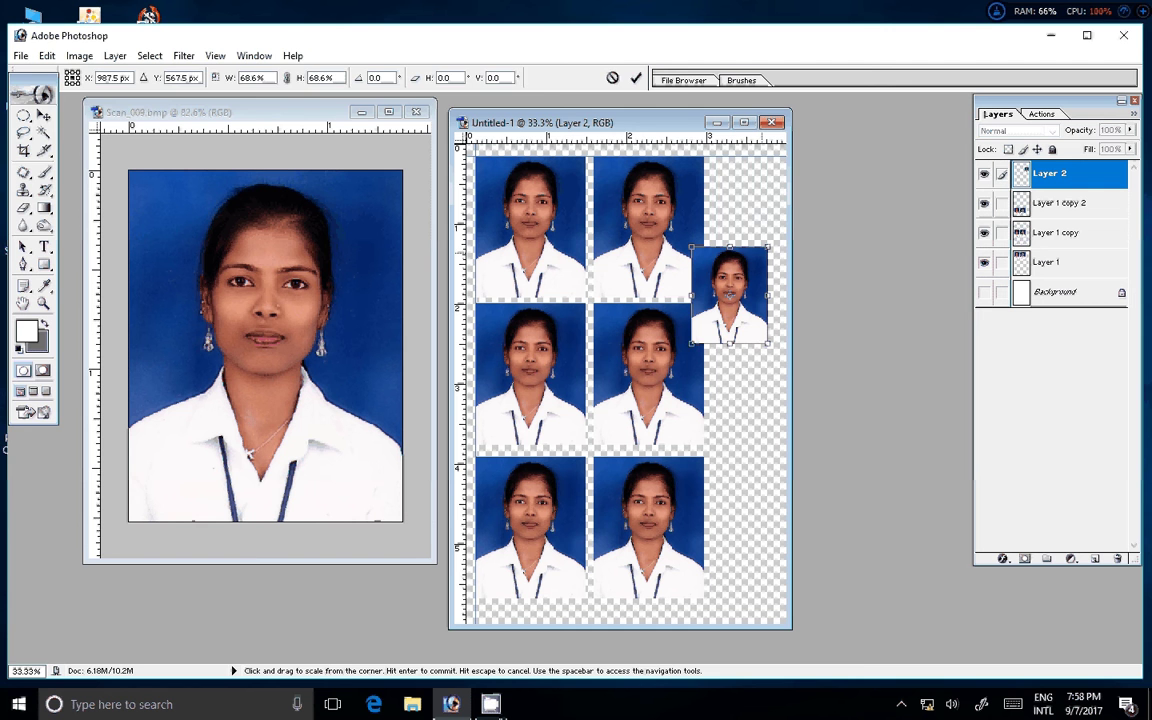
pyautogui.press('Return')
pyautogui.moveTo(730, 295)
pyautogui.mouseDown()
pyautogui.moveTo(749, 214)
pyautogui.moveTo(731, 197)
pyautogui.moveTo(723, 228)
pyautogui.mouseUp()
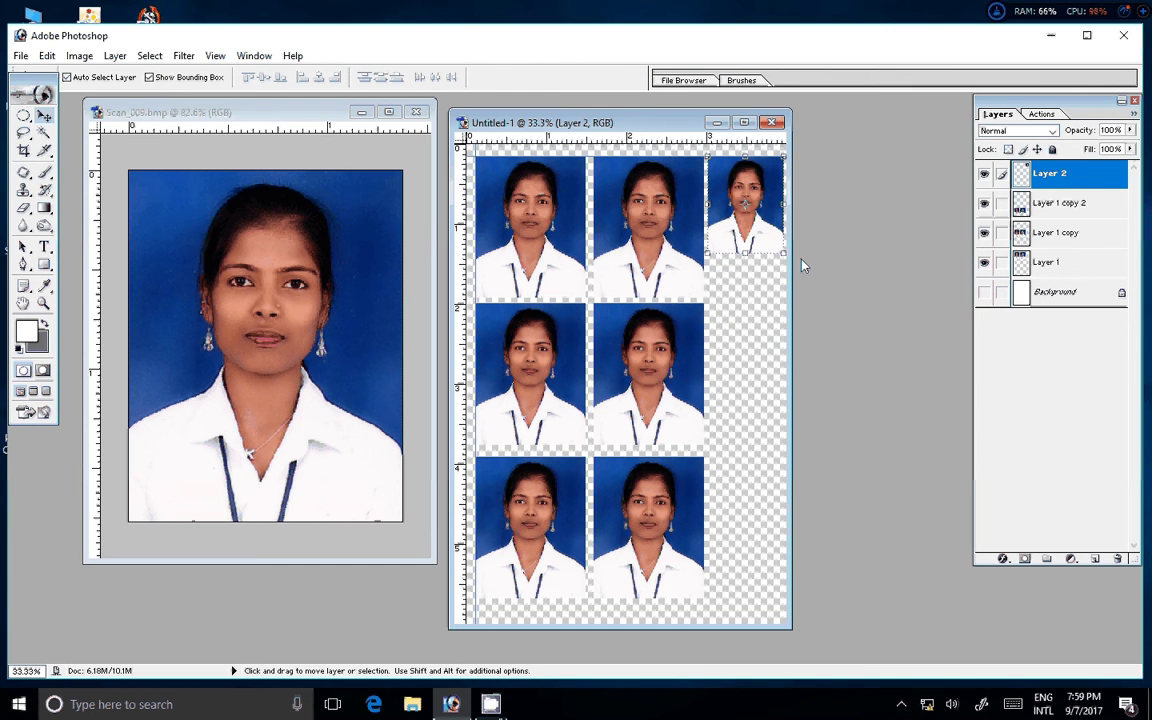
pyautogui.hotkey('ctrl', 't')
pyautogui.moveTo(784, 255); pyautogui.dragTo(762, 258)
pyautogui.press('Return')
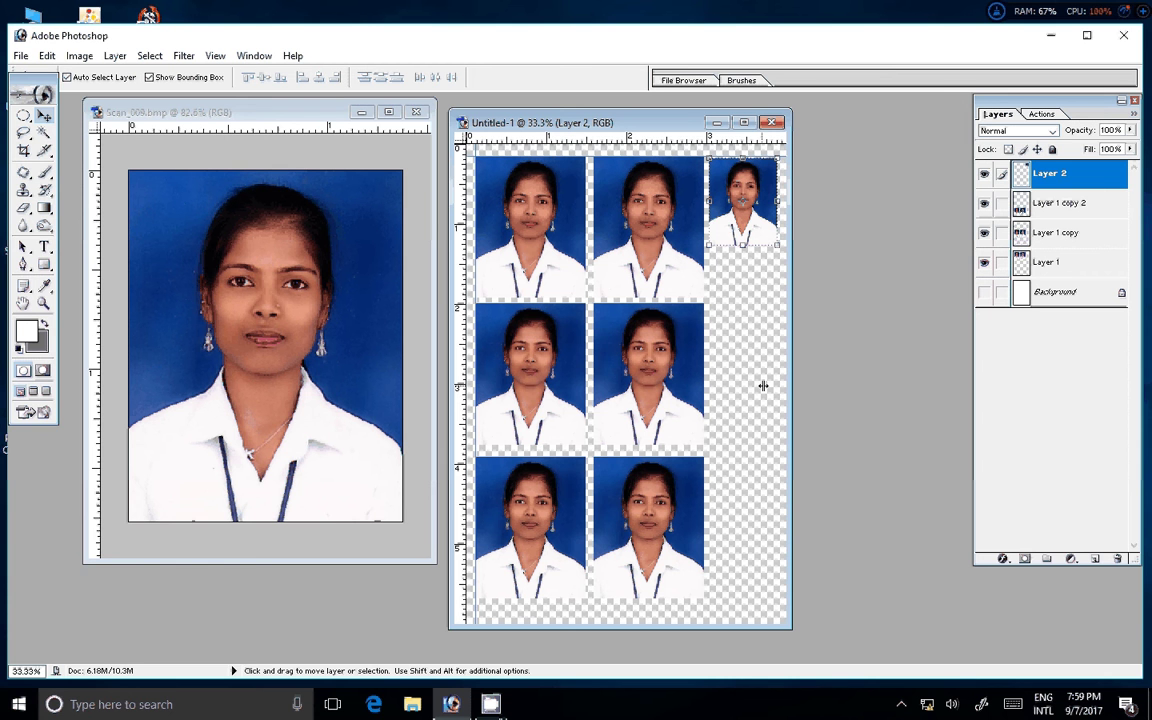
# - Copy the small photo into four down the right column and merge visible layers
pyautogui.moveTo(763, 385); pyautogui.dragTo(777, 385)
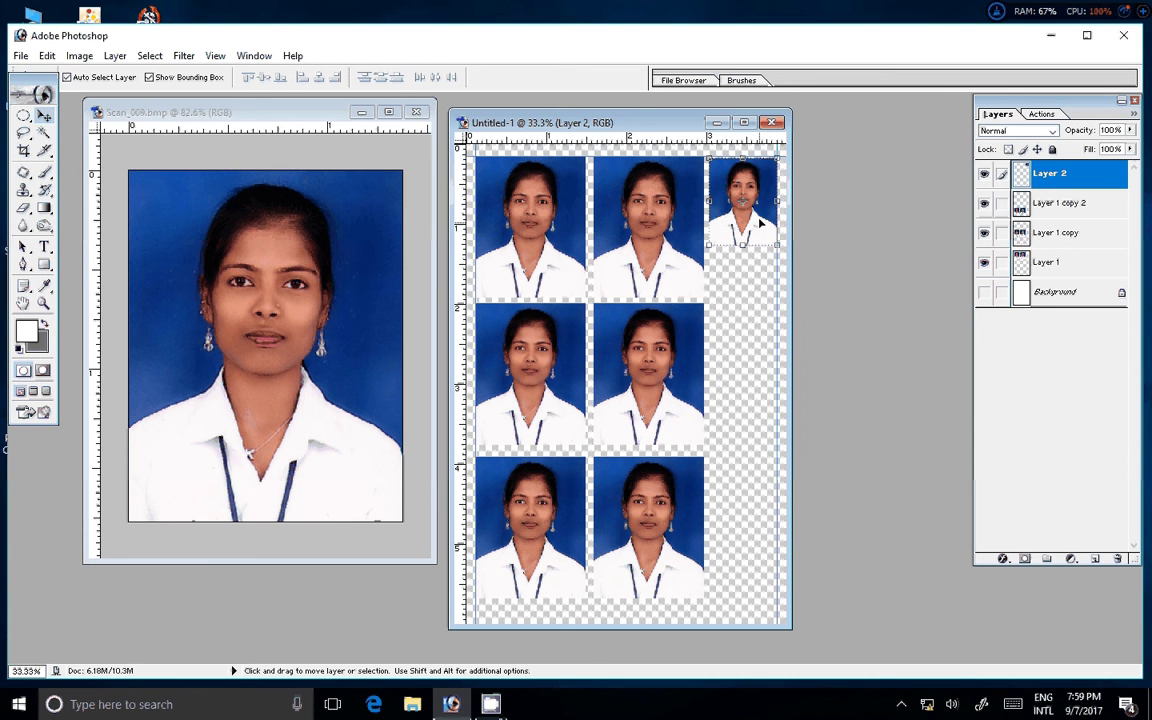
pyautogui.moveTo(760, 223)
pyautogui.mouseDown()
pyautogui.moveTo(758, 288)
pyautogui.moveTo(749, 285)
pyautogui.moveTo(752, 508)
pyautogui.mouseUp()
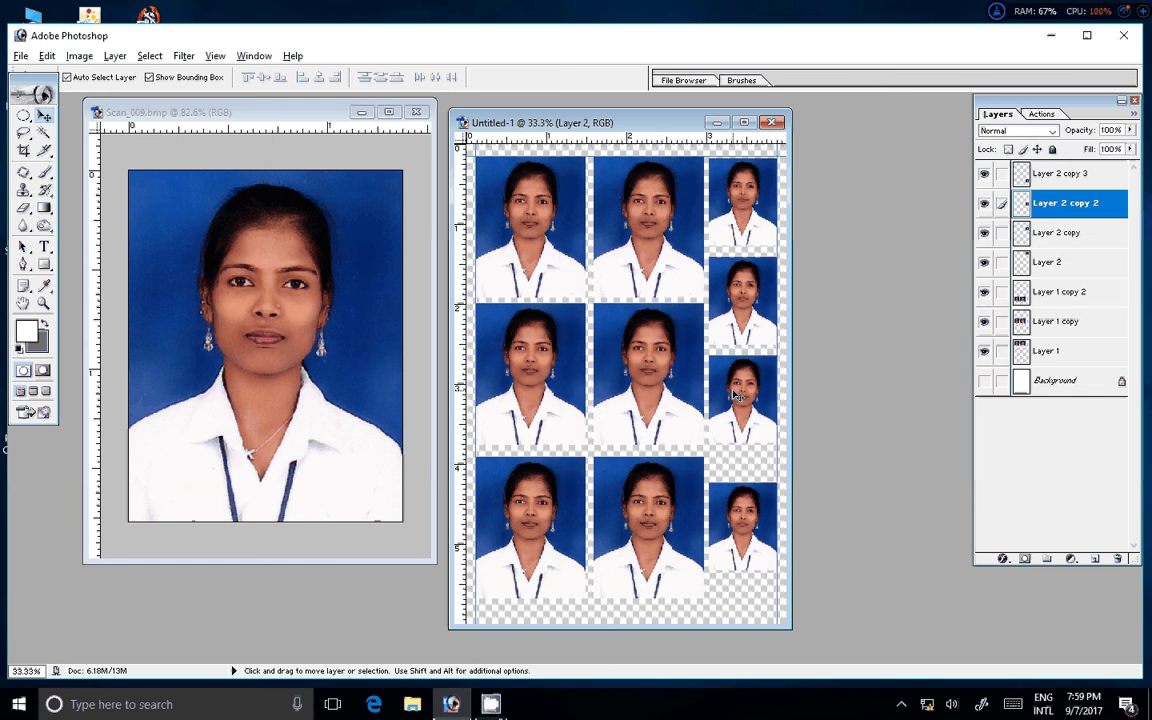
pyautogui.moveTo(736, 394); pyautogui.dragTo(738, 401)
pyautogui.click(742, 287)
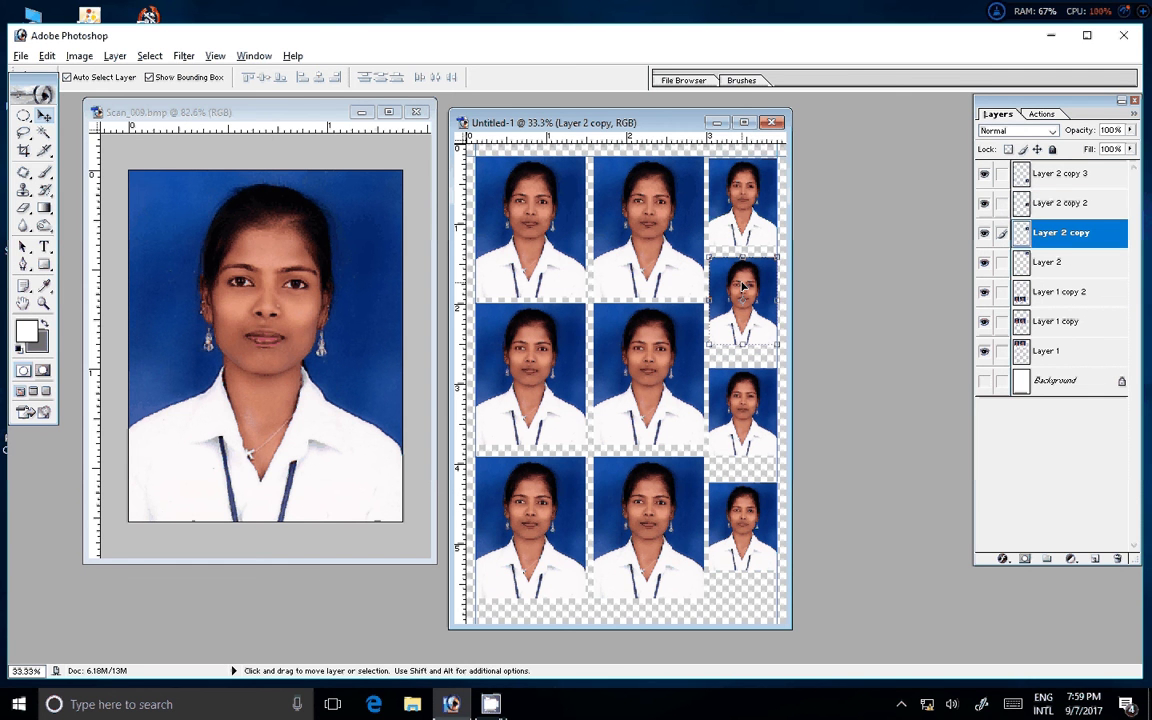
pyautogui.moveTo(742, 287); pyautogui.dragTo(742, 296)
pyautogui.click(746, 195)
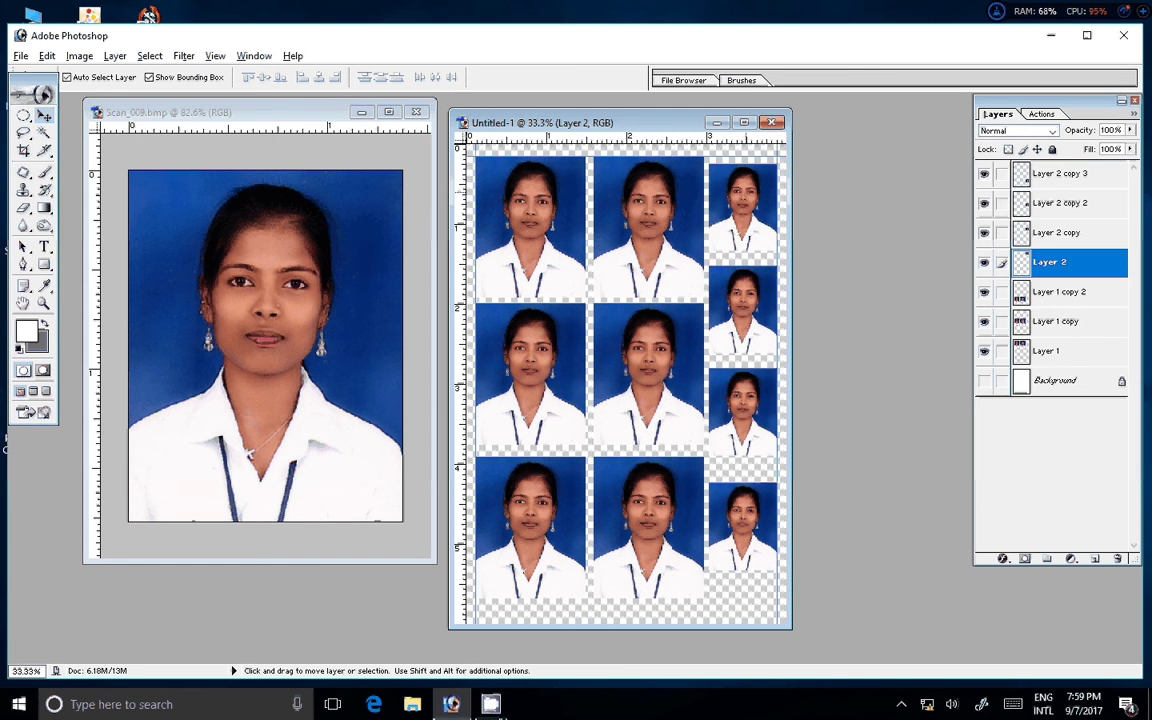
pyautogui.click(115, 56)
pyautogui.click(172, 534)
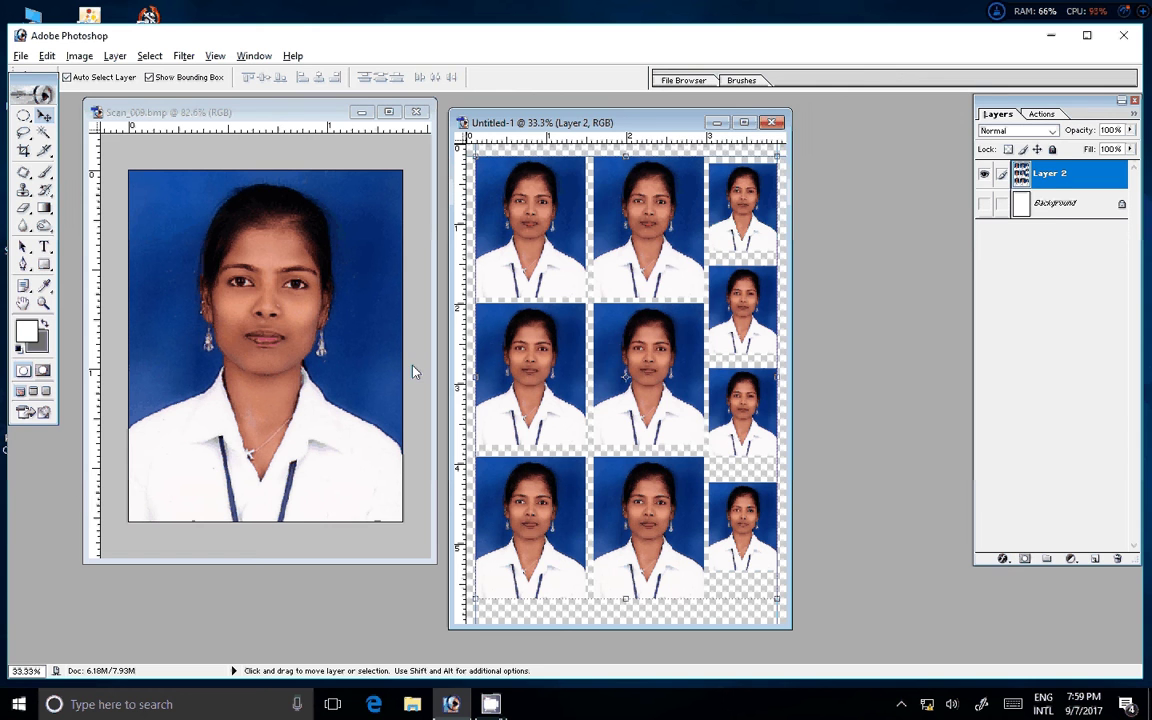
# - Give the photos a 1 px black stroke outline
pyautogui.click(773, 281)
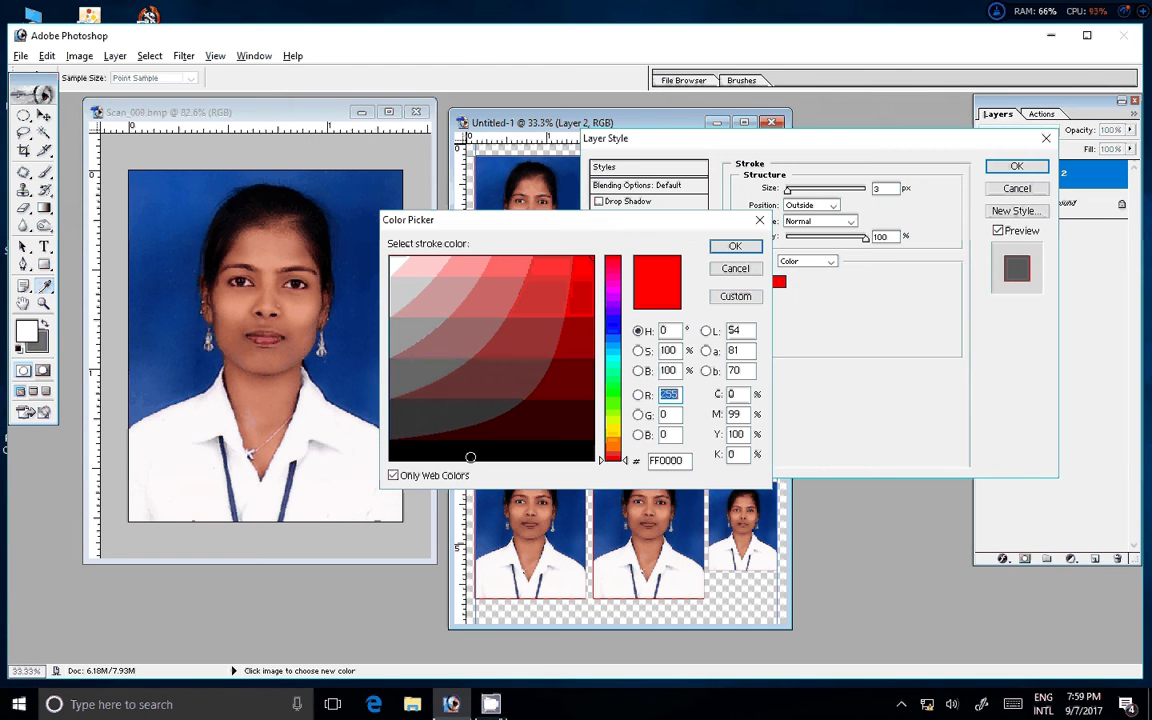
pyautogui.write('0')
pyautogui.press('Return')
pyautogui.write('1')
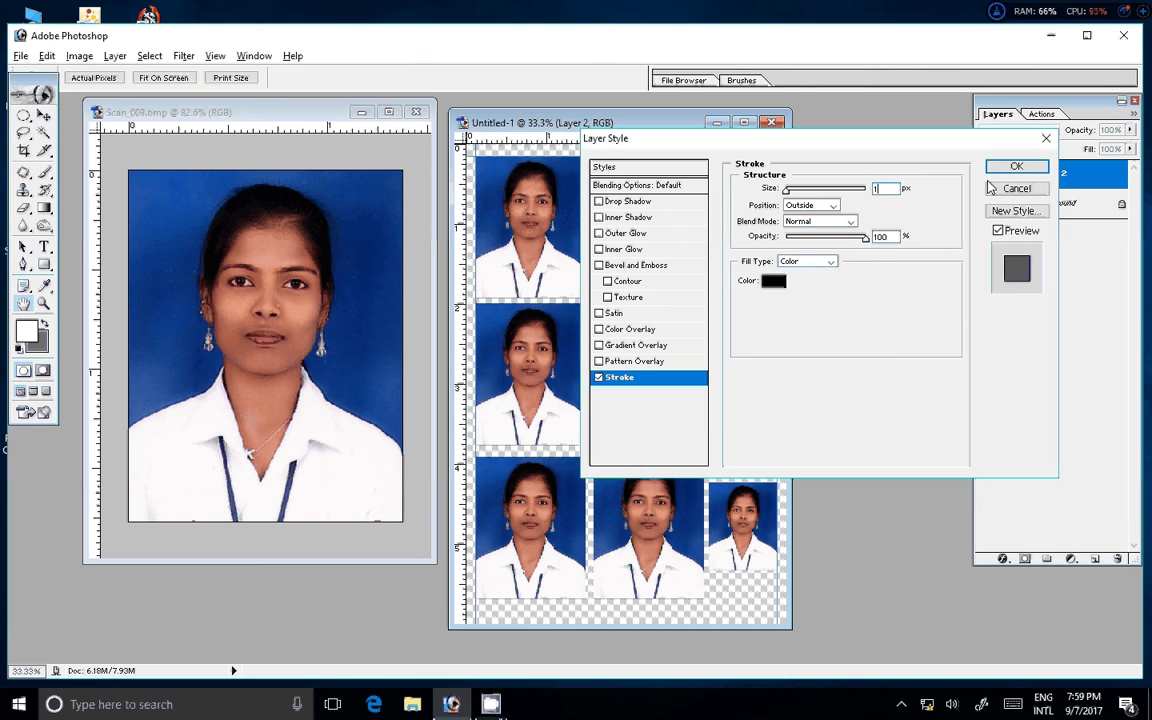
pyautogui.press('Return')
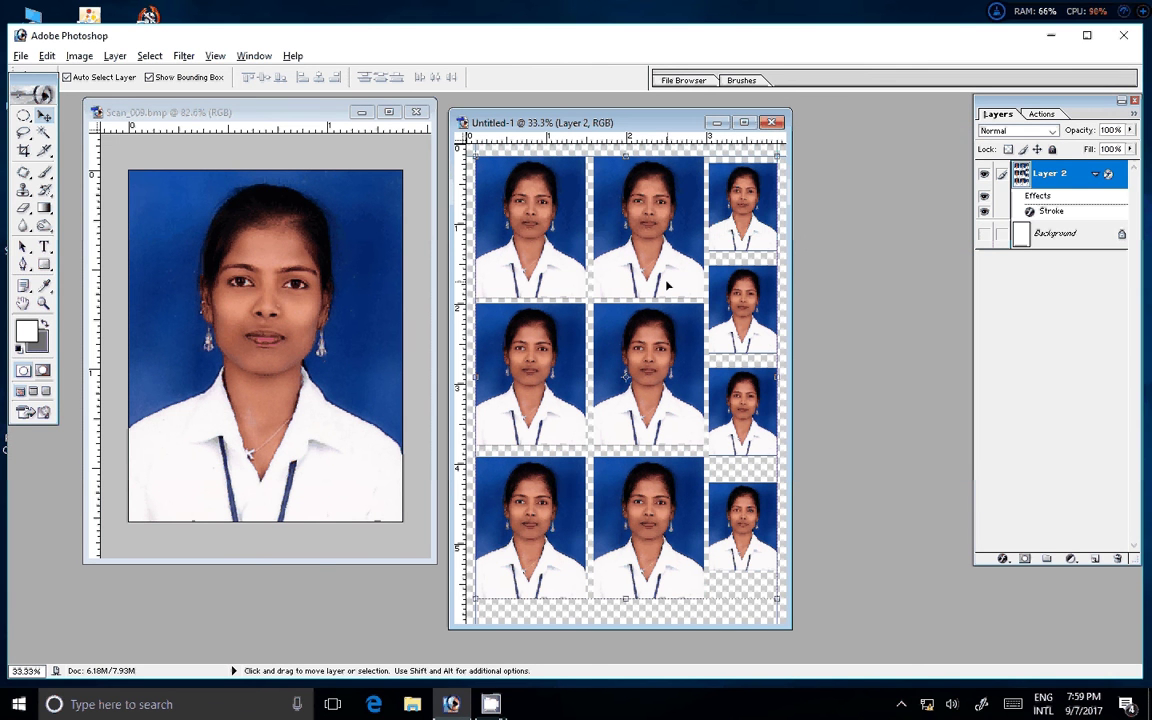
# - Flatten the image, discarding the hidden layers
pyautogui.click(114, 57)
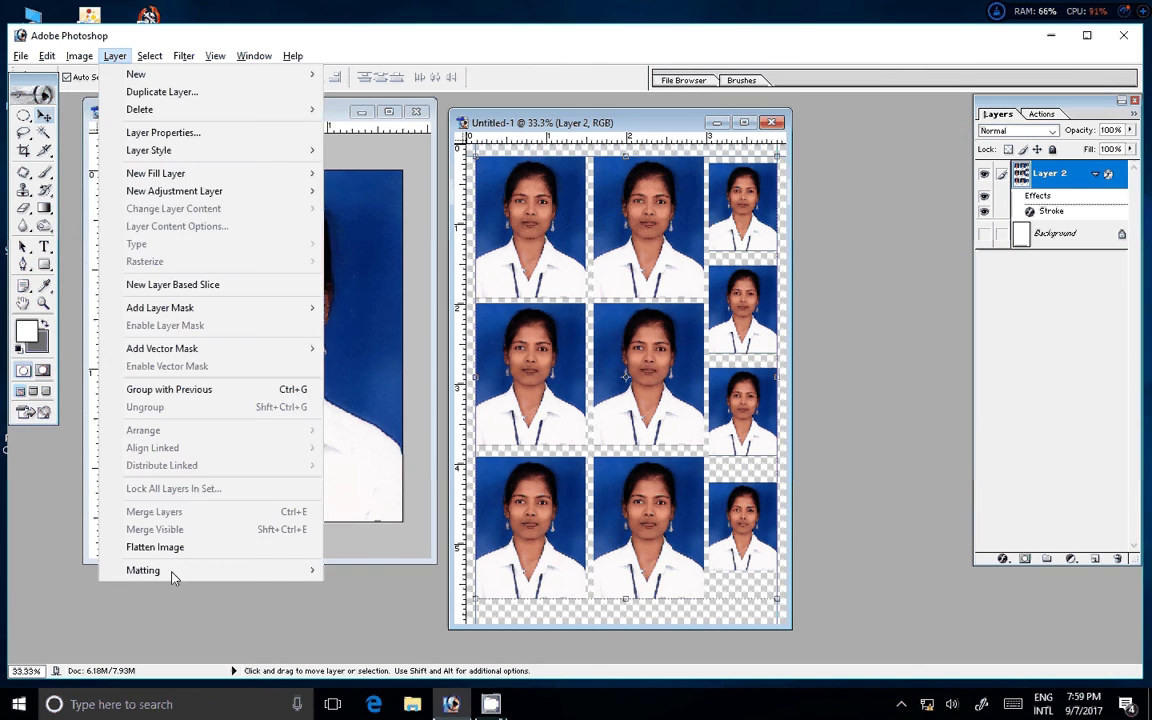
pyautogui.click(175, 546)
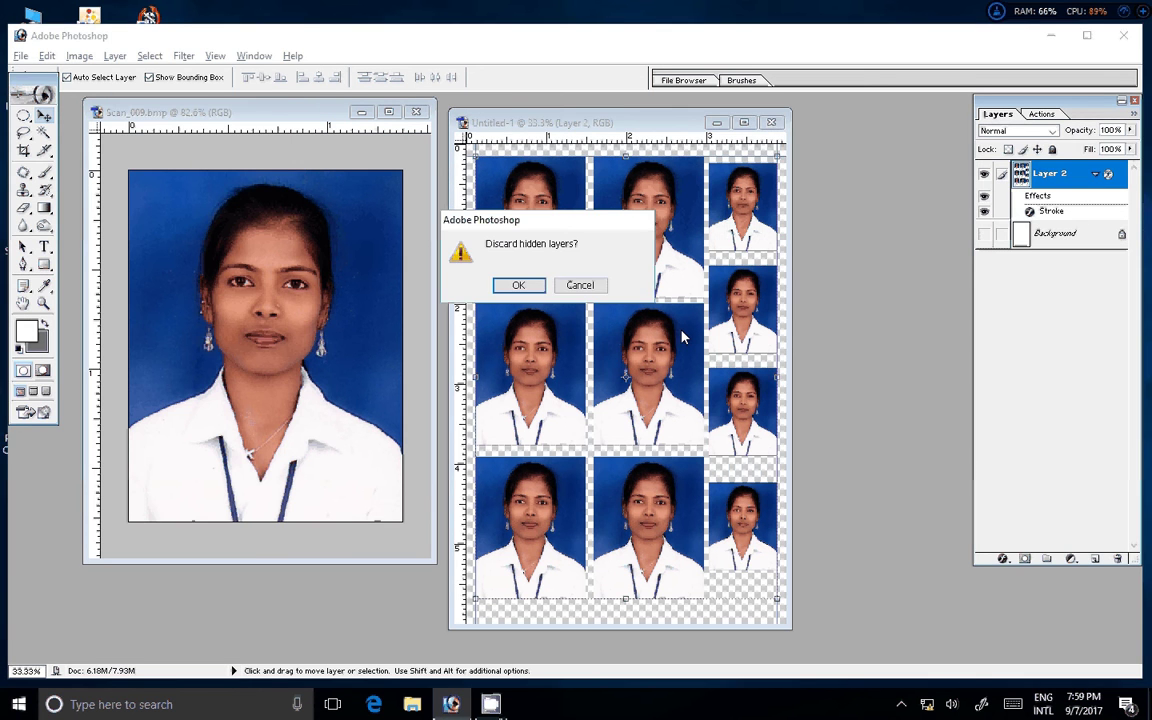
pyautogui.press('Return')
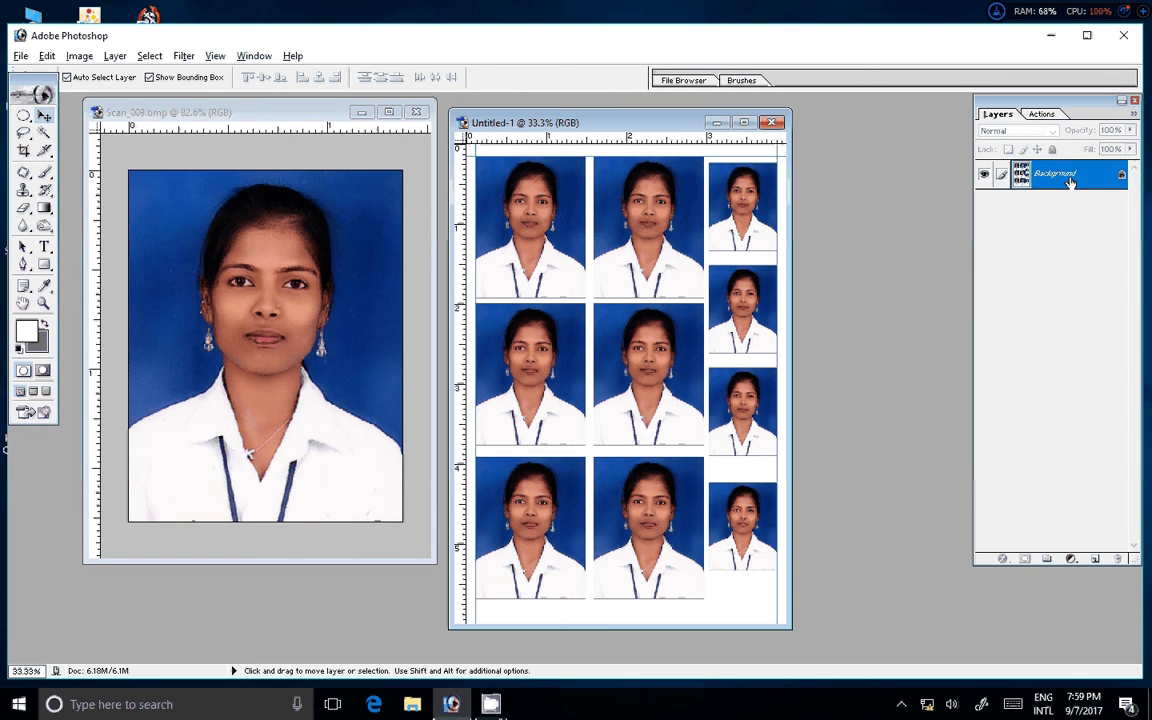
pyautogui.click(1041, 114)
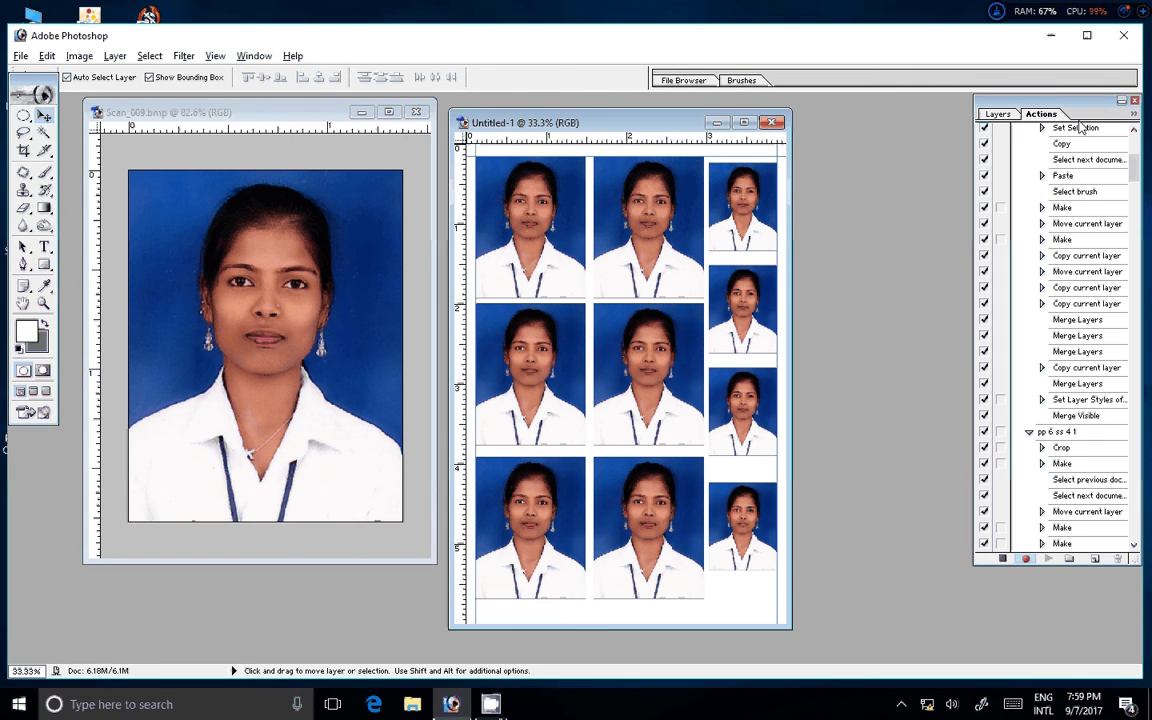
# - Switch the Actions panel to Button Mode and scroll through the action buttons
pyautogui.click(1133, 114)
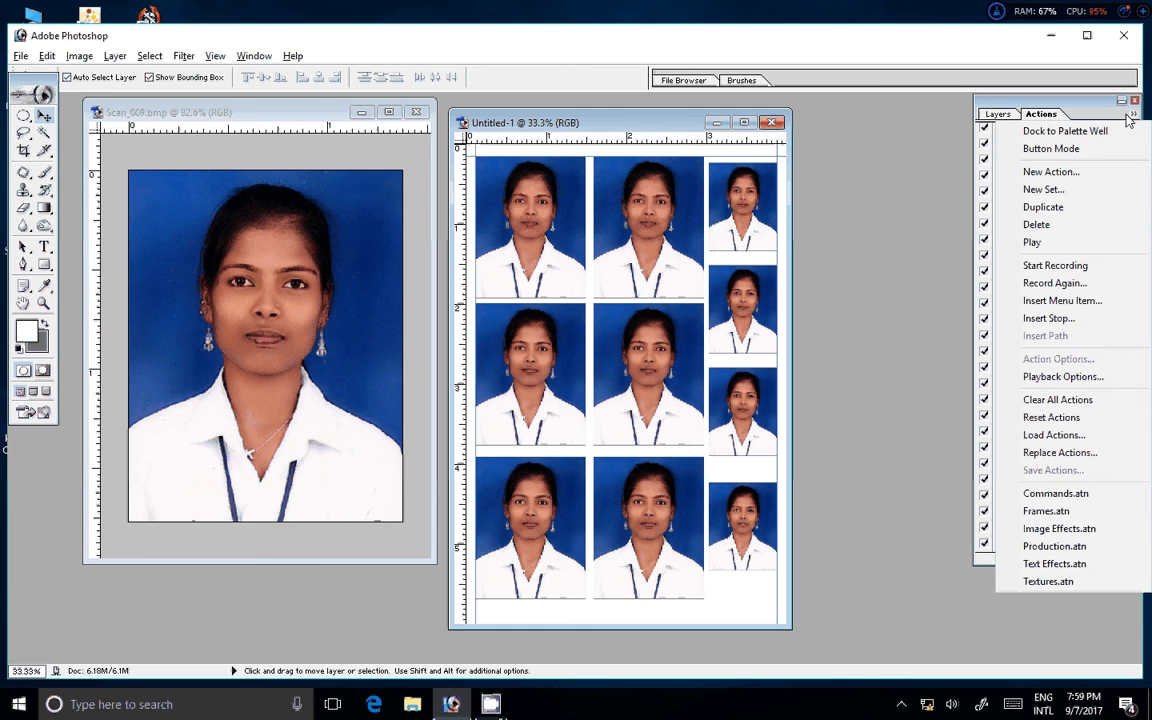
pyautogui.click(1058, 150)
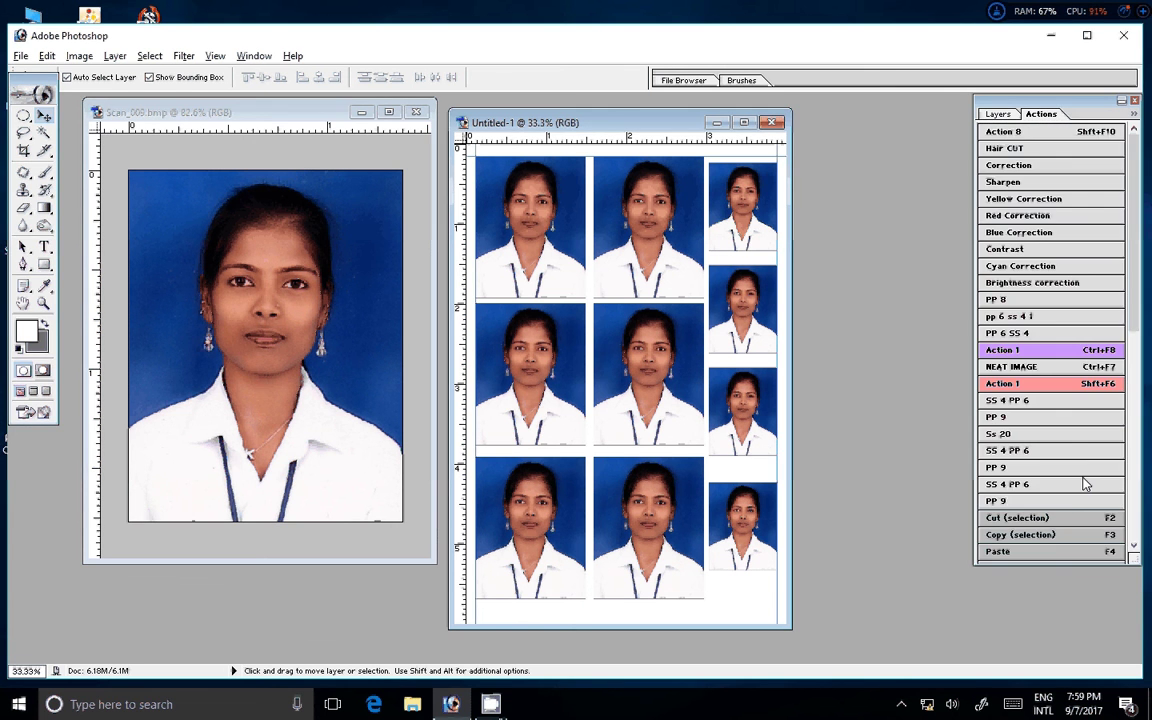
pyautogui.moveTo(1136, 303); pyautogui.dragTo(1149, 496)
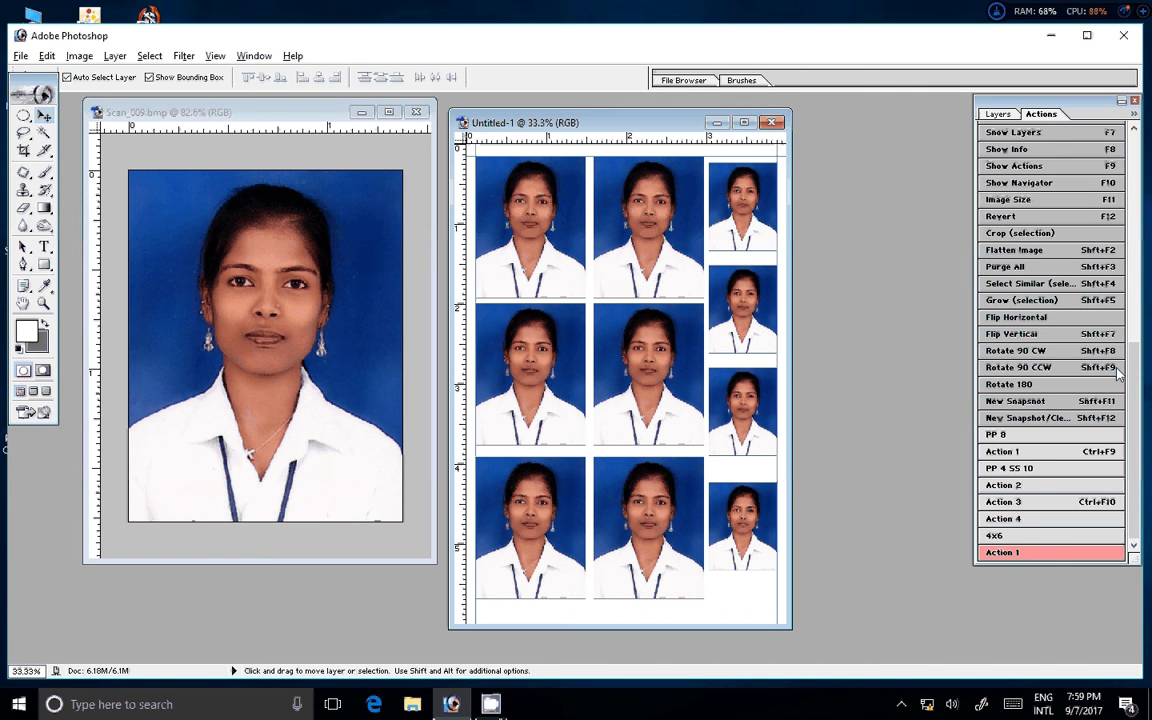
pyautogui.moveTo(1136, 424); pyautogui.dragTo(1148, 165)
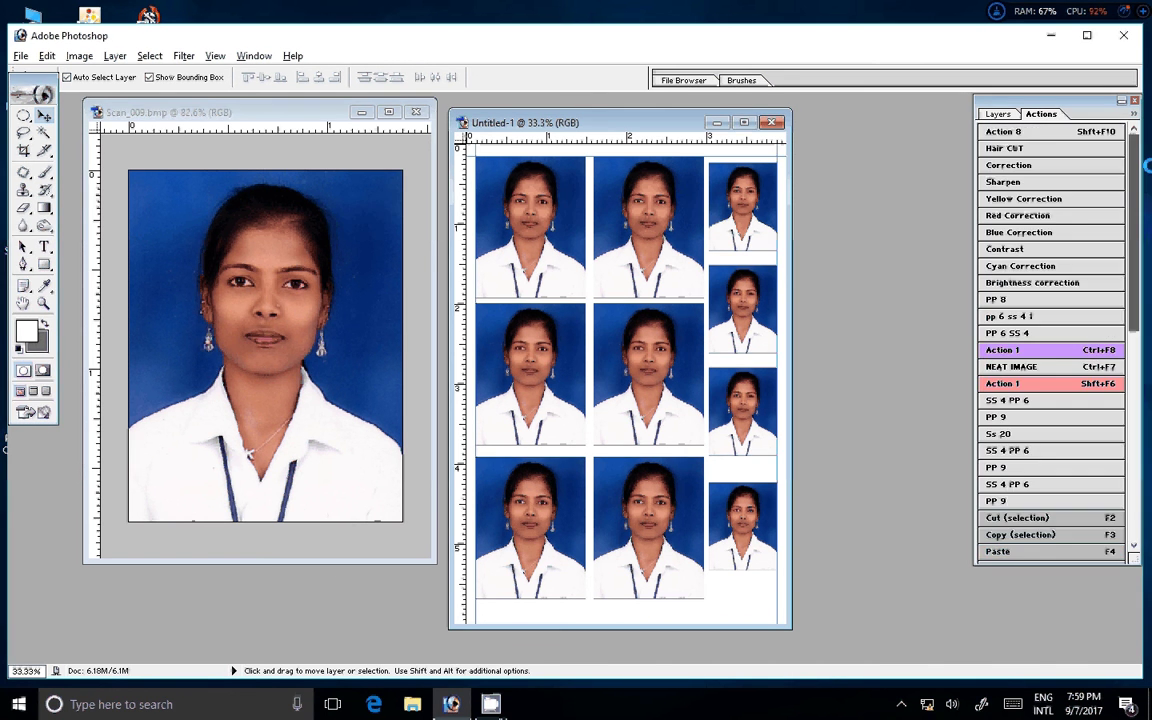